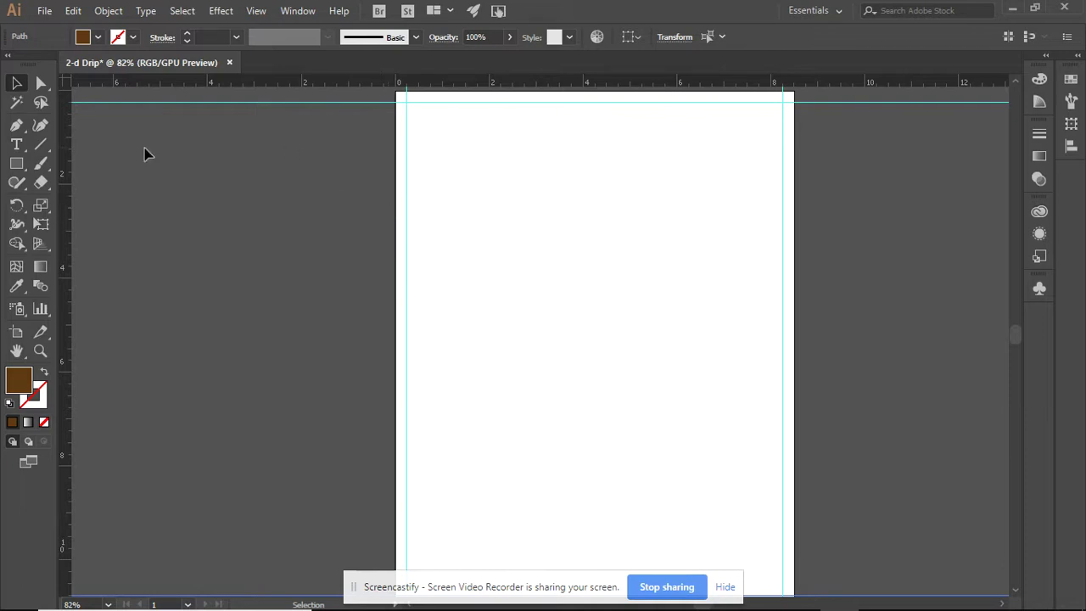
With the Type tool active, browse the font list to Franklin Gothic Heavy's Regular and Italic styles
{"action": "left_click", "coordinate": [17, 145]}
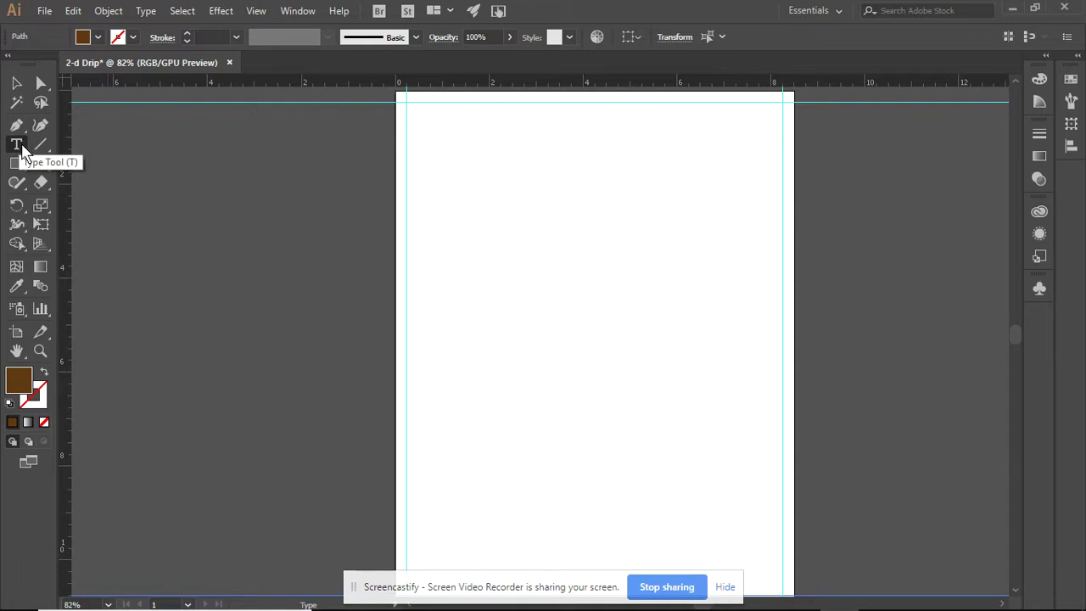
{"action": "left_click", "coordinate": [155, 13]}
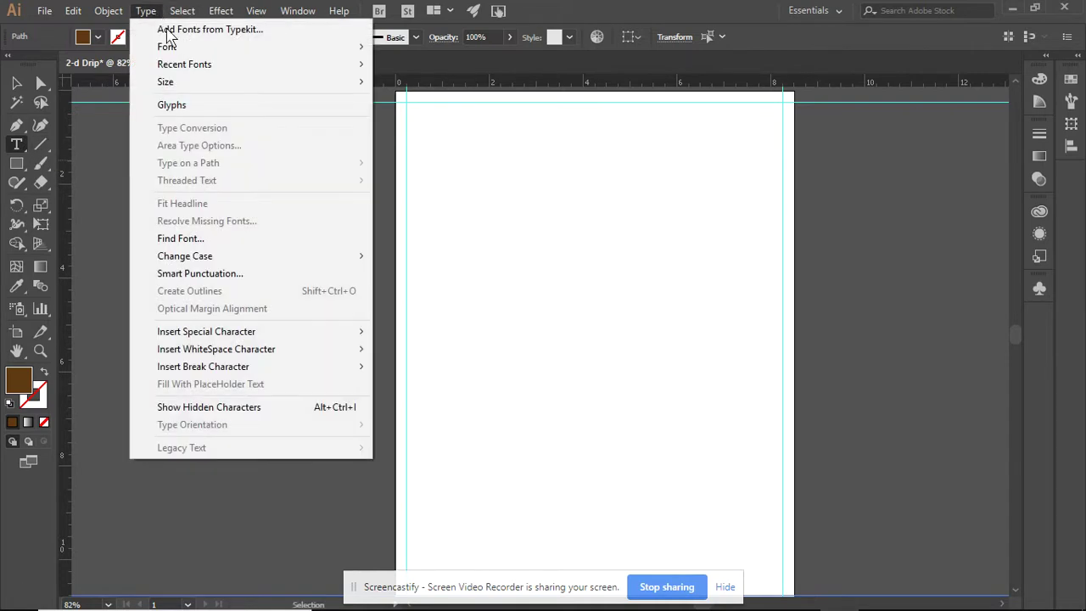
{"action": "mouse_move", "coordinate": [172, 47]}
{"action": "mouse_move", "coordinate": [543, 102]}
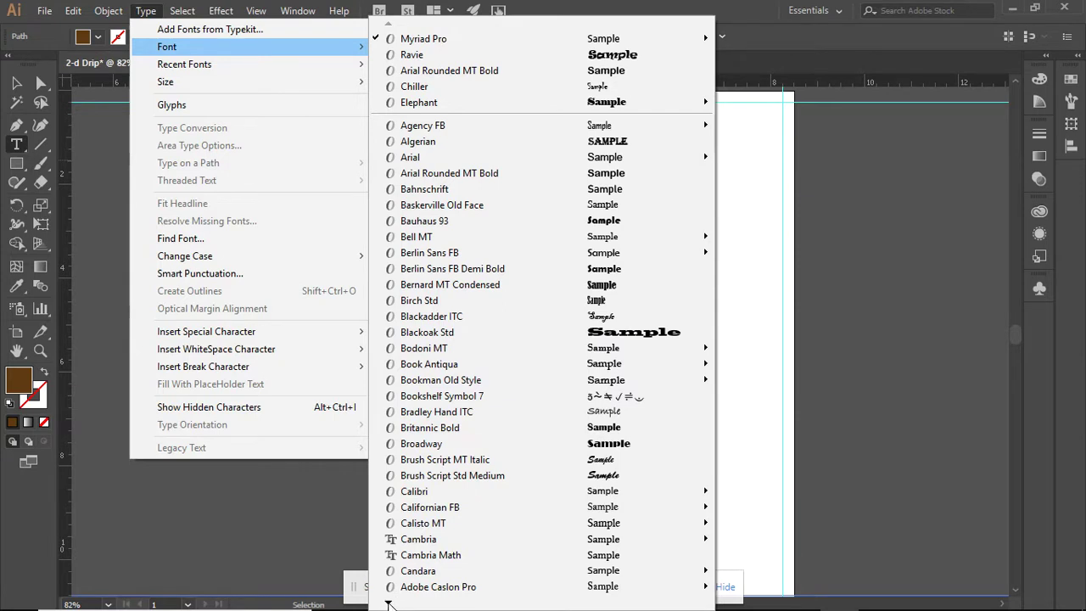
{"action": "mouse_move", "coordinate": [389, 602]}
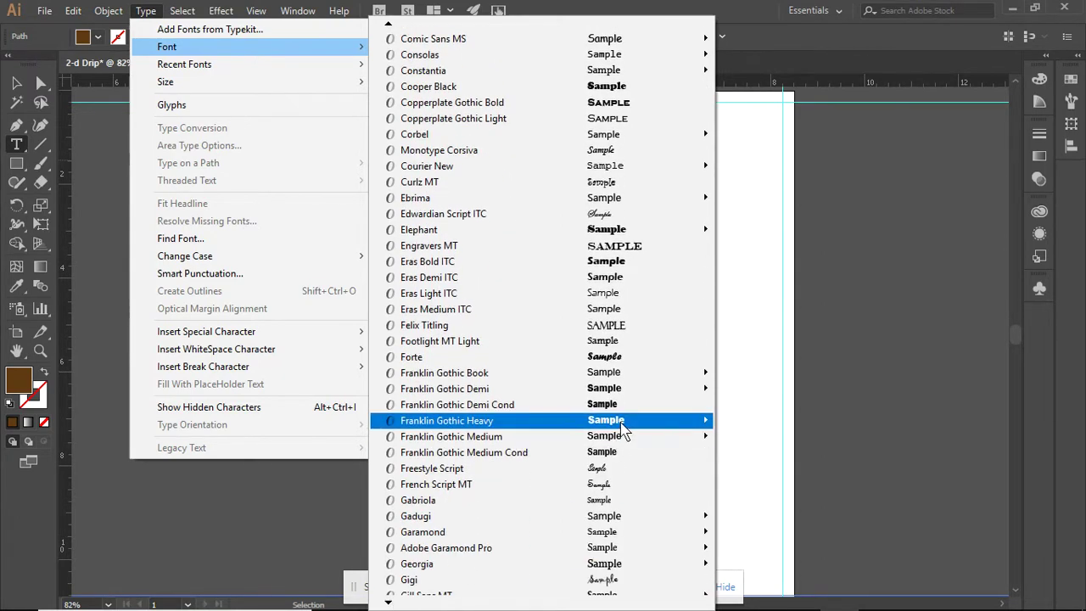
{"action": "mouse_move", "coordinate": [622, 426]}
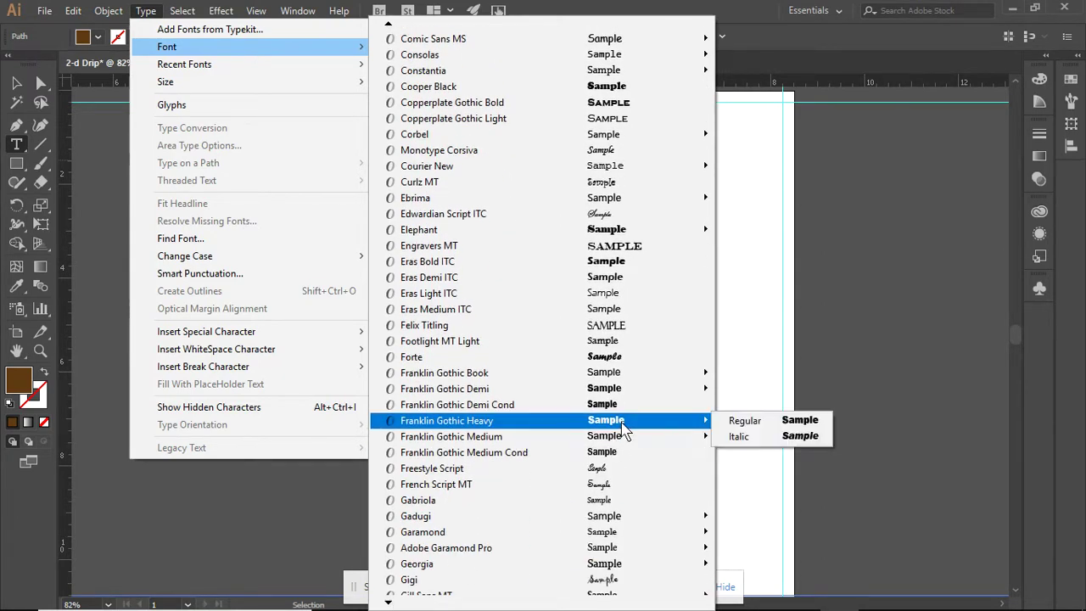
Choose Franklin Gothic Heavy Regular and type 'chocolate' near the upper middle of the artboard
{"action": "left_click", "coordinate": [744, 422]}
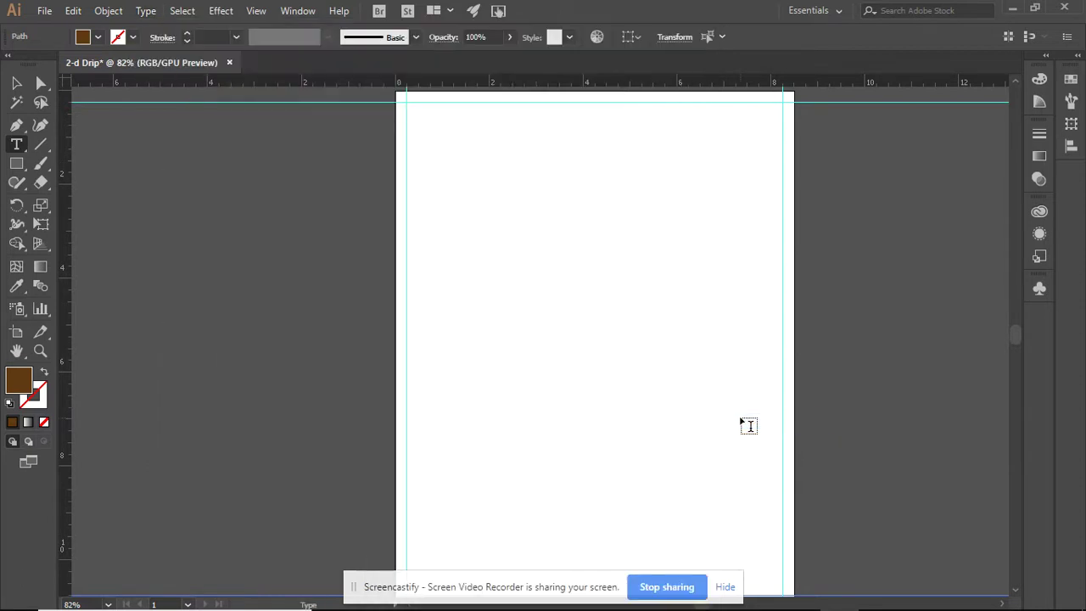
{"action": "left_click", "coordinate": [473, 315]}
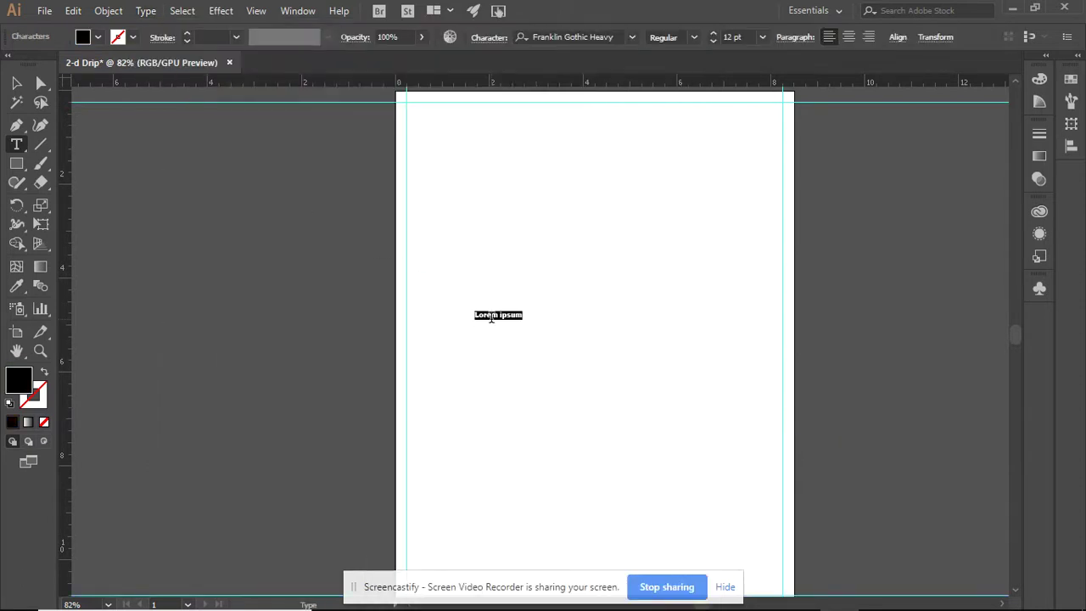
{"action": "type", "text": "Ic"}
{"action": "key", "text": "Escape"}
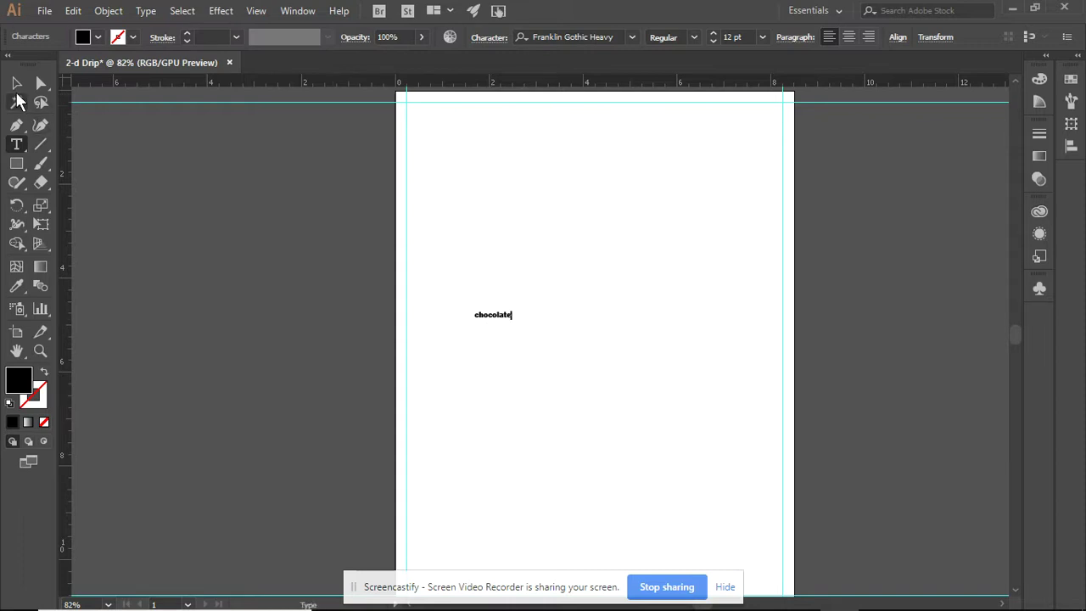
Scale the chocolate text up to about 88.93 pt by dragging a corner handle
{"action": "left_click", "coordinate": [16, 83]}
{"action": "left_click", "coordinate": [562, 316]}
{"action": "left_click", "coordinate": [505, 319]}
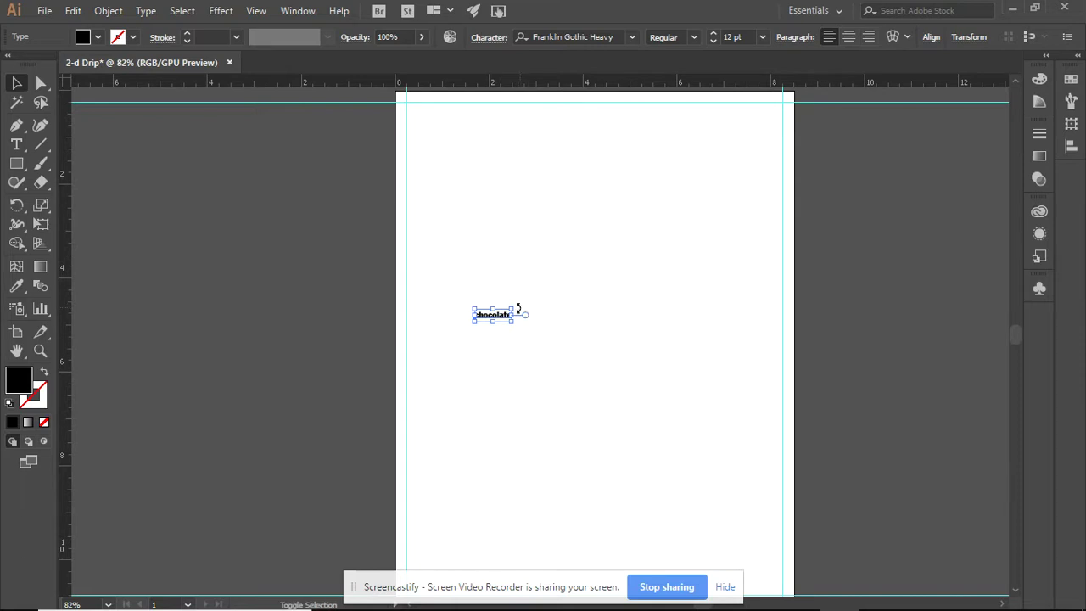
{"action": "left_click_drag", "start_coordinate": [516, 305], "coordinate": [748, 163]}
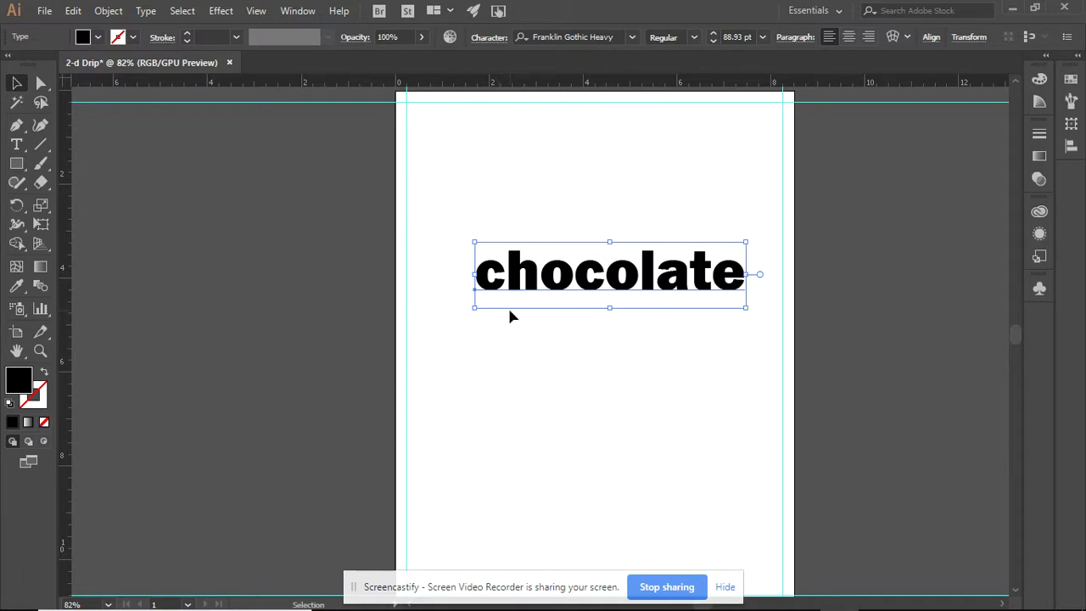
Expand the chocolate text into outline shapes with Object > Expand
{"action": "left_click", "coordinate": [108, 10]}
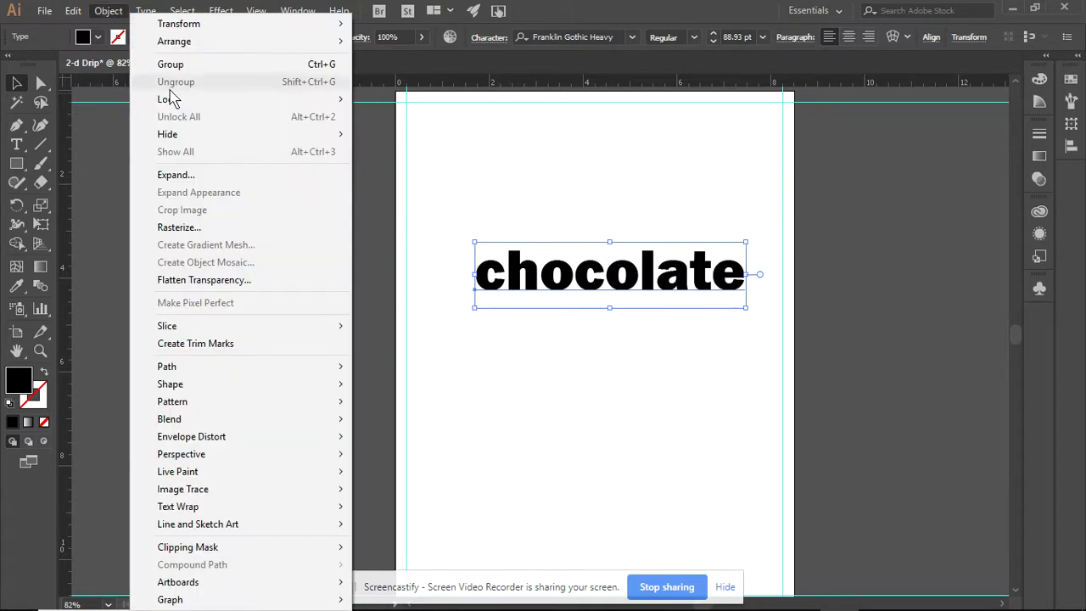
{"action": "left_click", "coordinate": [191, 175]}
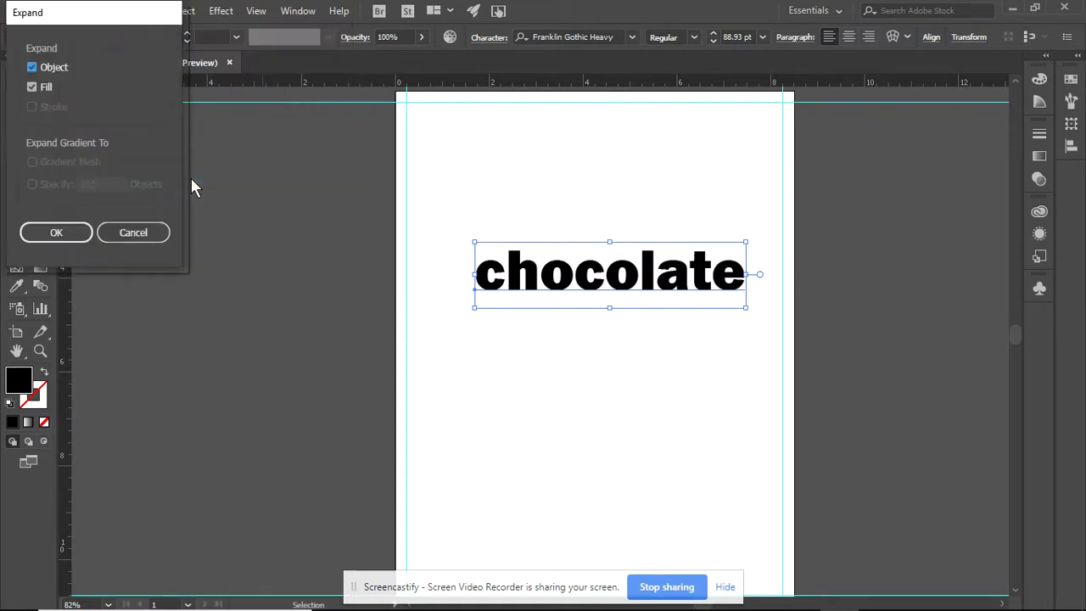
{"action": "left_click", "coordinate": [56, 234]}
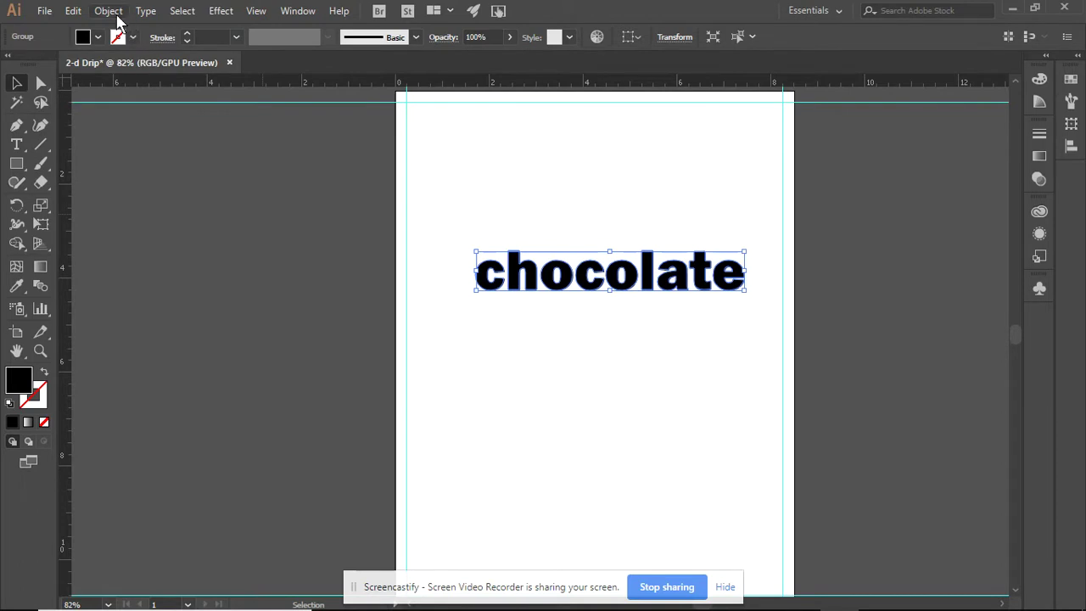
Ungroup the outlined letters so each is separate, then clear the selection
{"action": "left_click", "coordinate": [116, 17]}
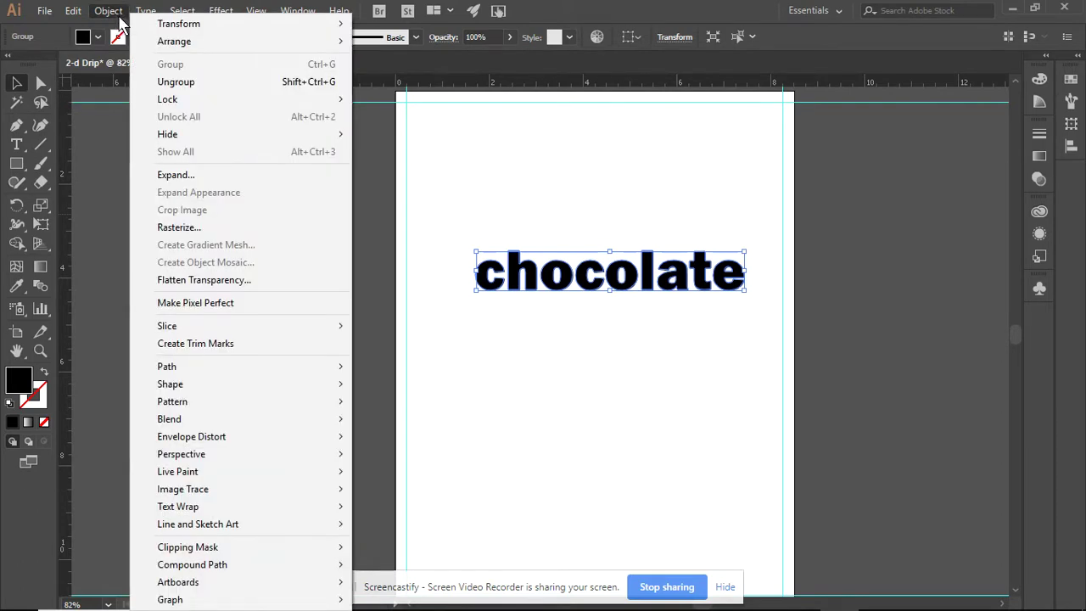
{"action": "left_click", "coordinate": [201, 85]}
{"action": "left_click", "coordinate": [532, 364]}
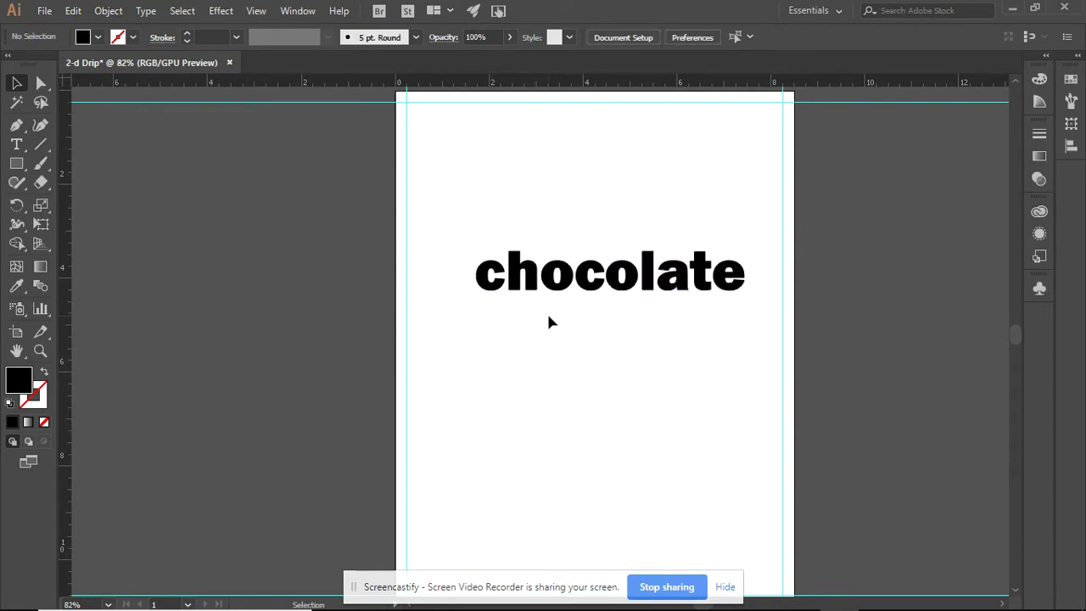
Fill the letter c with the darkest brown swatch, C=50 M=70 Y=80 K=70
{"action": "left_click", "coordinate": [491, 288]}
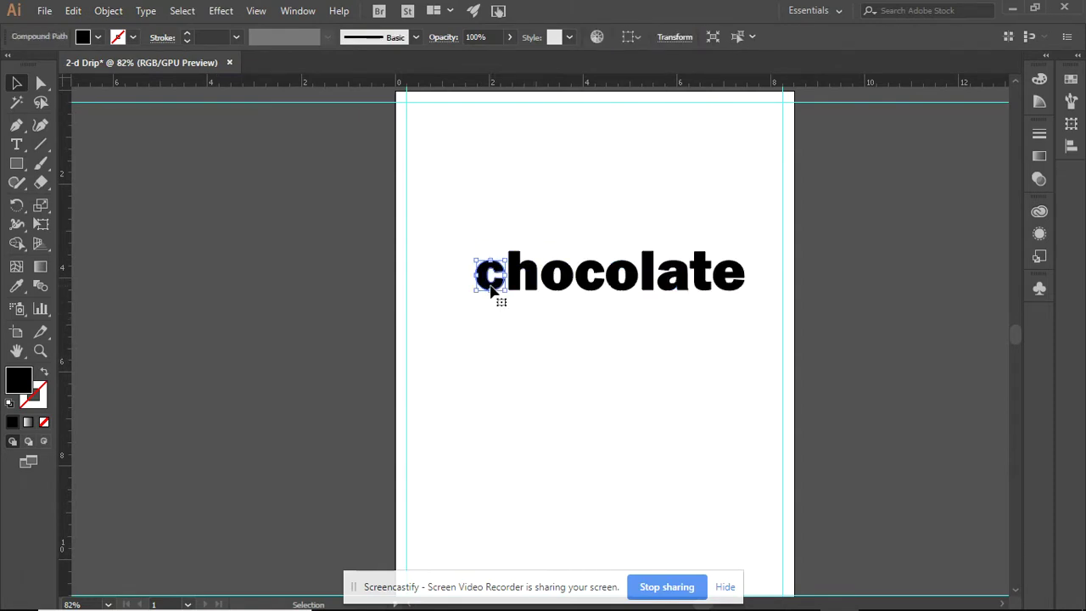
{"action": "scroll", "coordinate": [522, 292], "scroll_direction": "up", "scroll_amount": 5}
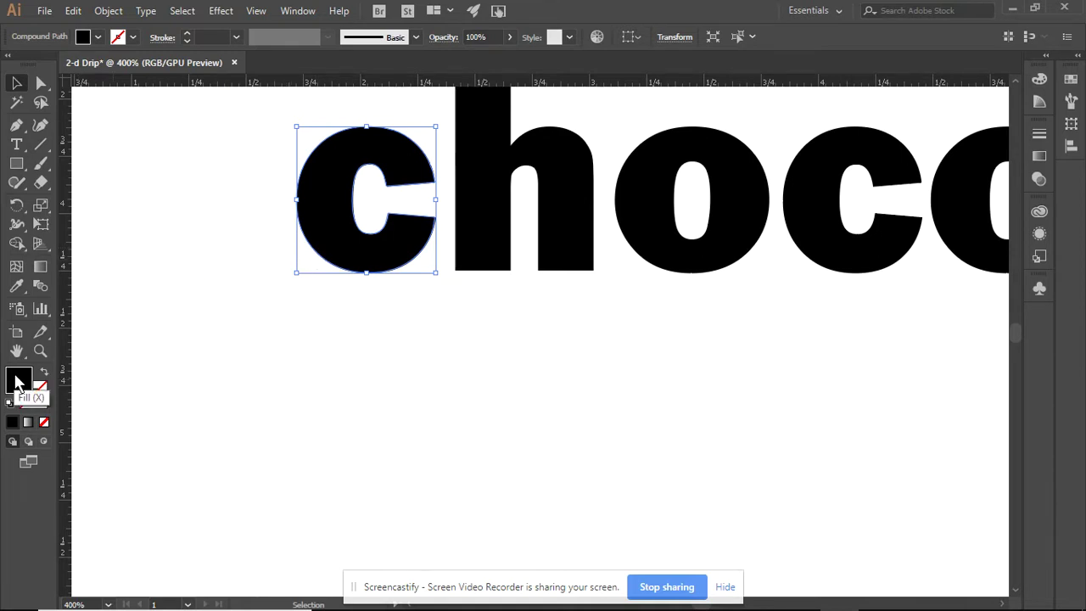
{"action": "left_click", "coordinate": [98, 38]}
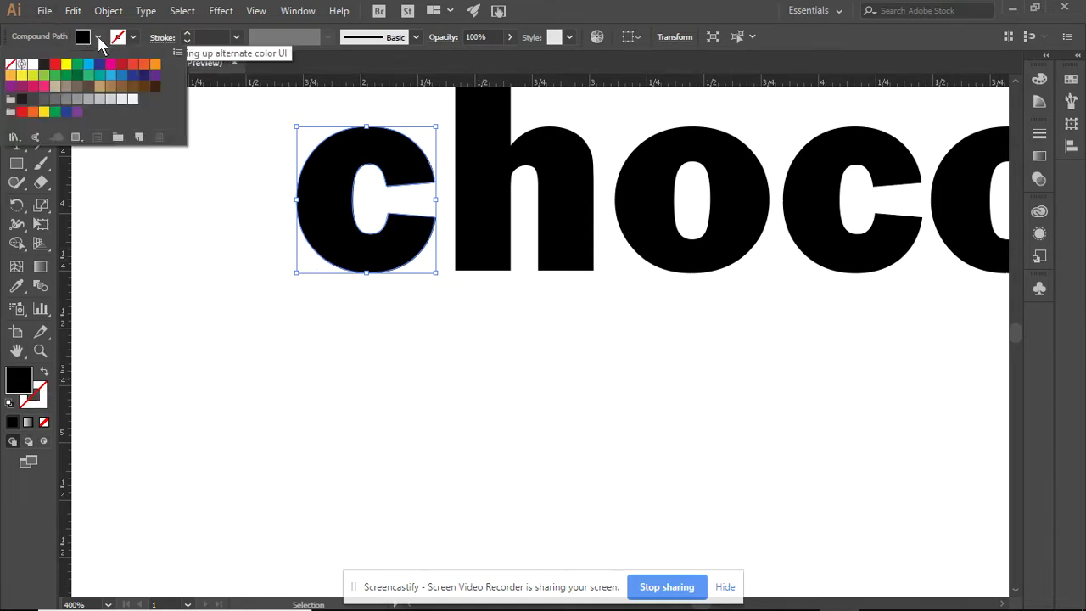
{"action": "left_click", "coordinate": [142, 87]}
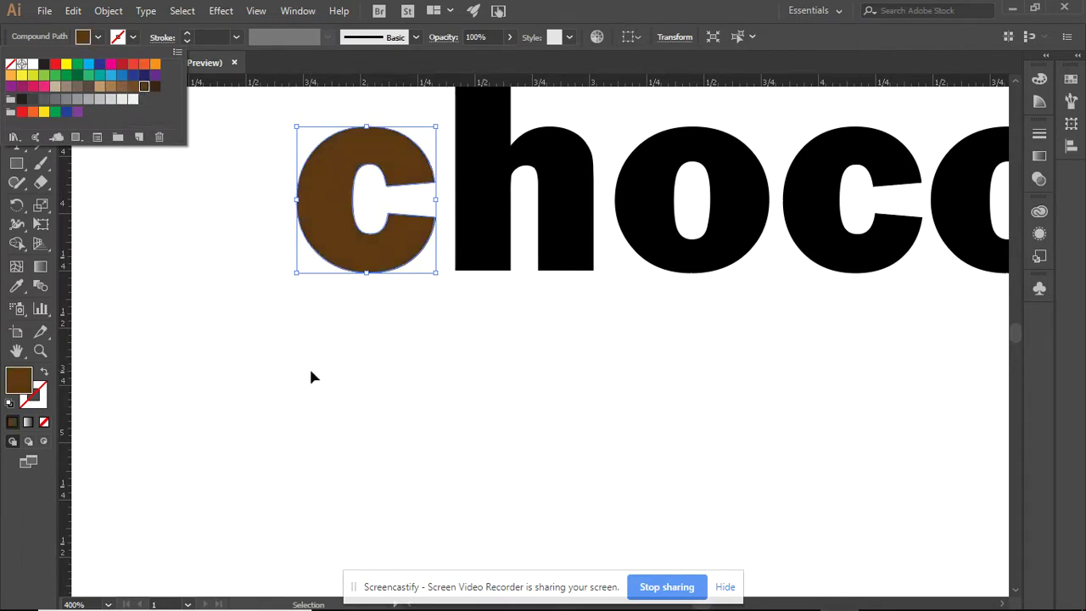
{"action": "left_click", "coordinate": [156, 86]}
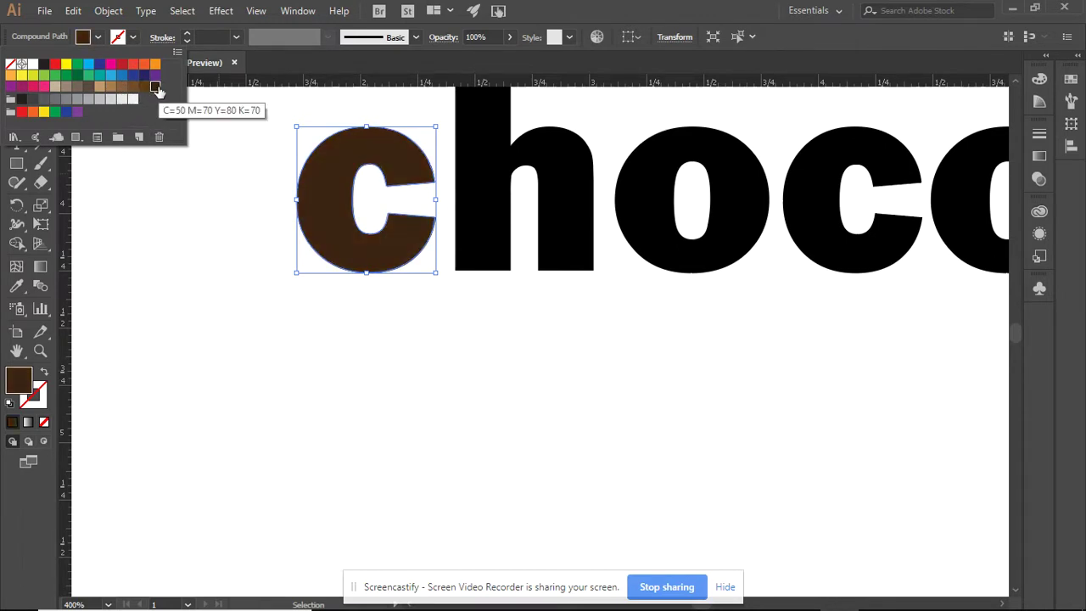
{"action": "left_click", "coordinate": [162, 218]}
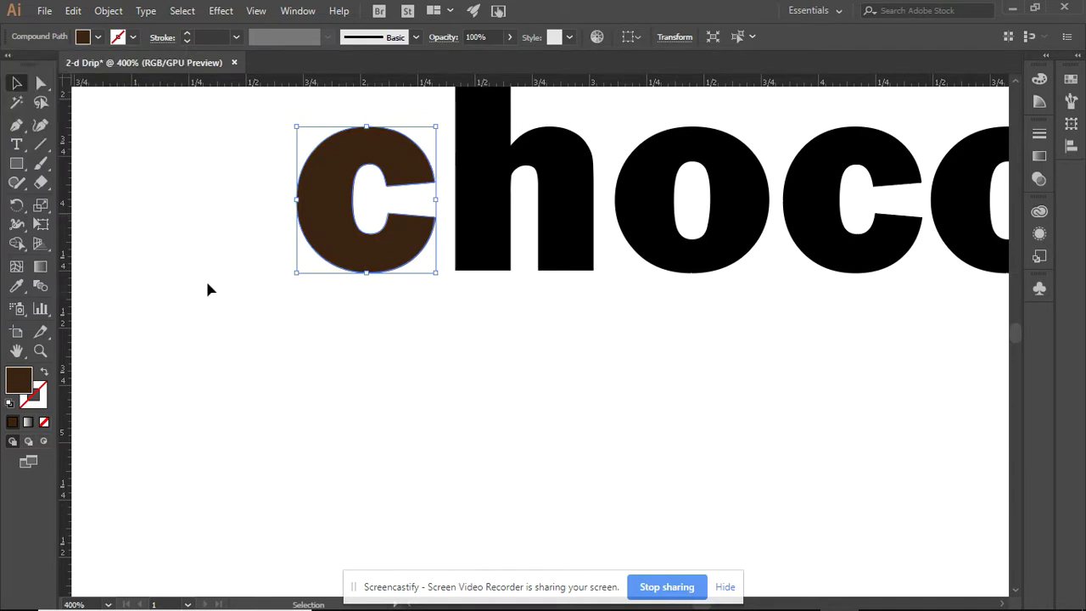
Pull a short, narrow pointed drip down from the c's underside with the Curvature tool
{"action": "left_click", "coordinate": [40, 127]}
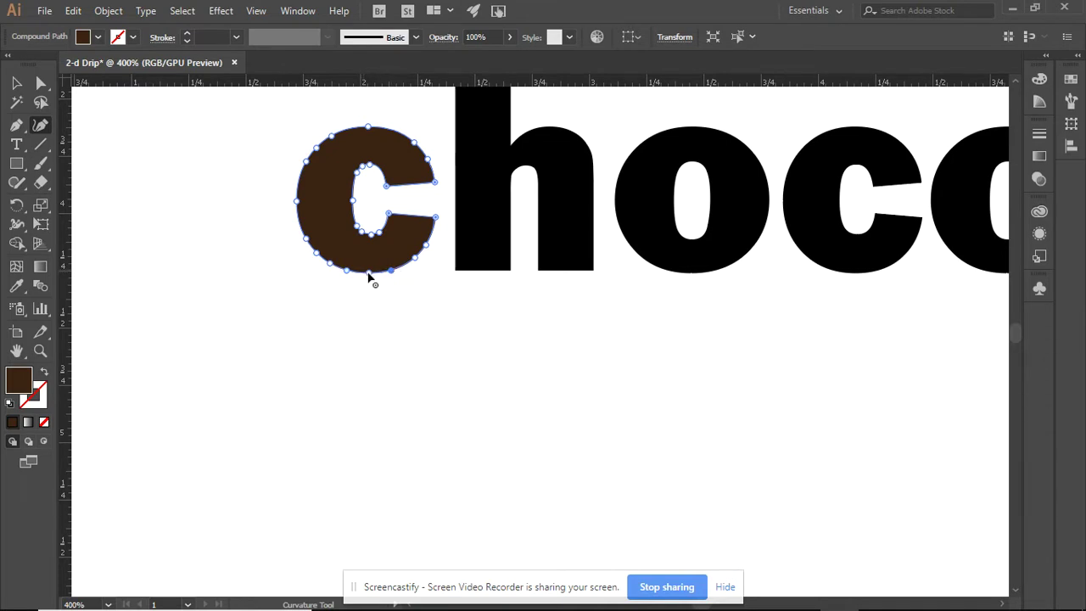
{"action": "left_click_drag", "start_coordinate": [368, 278], "coordinate": [365, 332]}
{"action": "left_click_drag", "start_coordinate": [392, 274], "coordinate": [336, 274]}
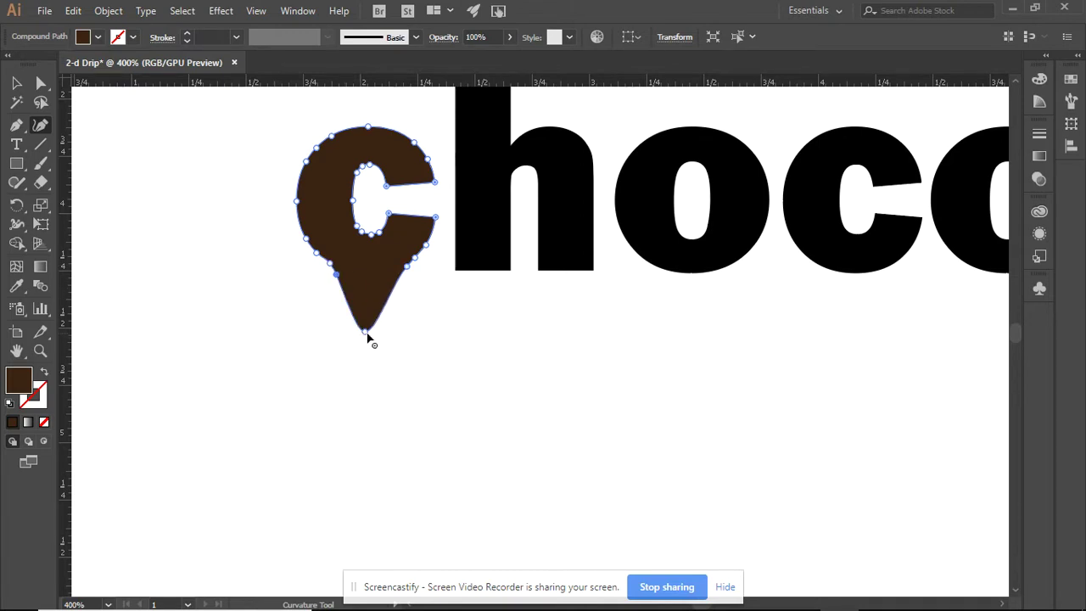
{"action": "left_click_drag", "start_coordinate": [365, 332], "coordinate": [365, 404]}
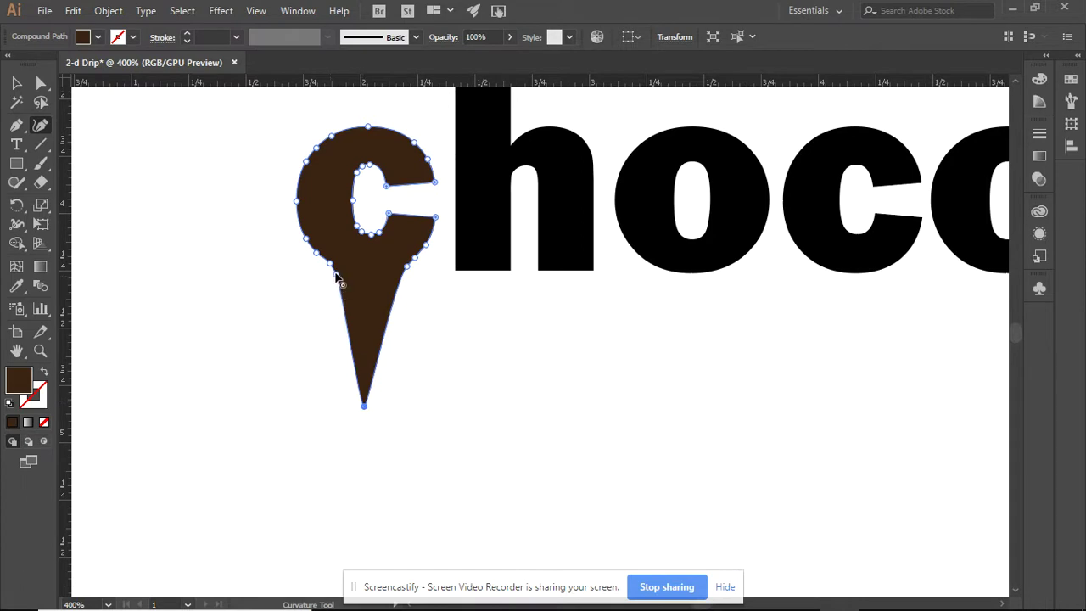
{"action": "left_click_drag", "start_coordinate": [336, 274], "coordinate": [405, 272]}
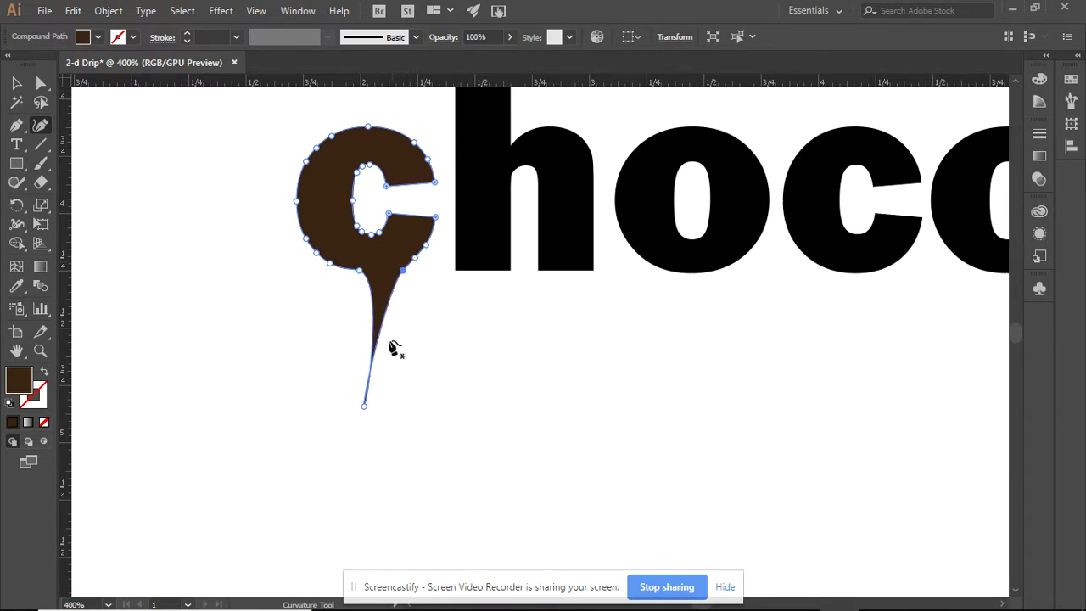
{"action": "left_click_drag", "start_coordinate": [365, 407], "coordinate": [377, 337]}
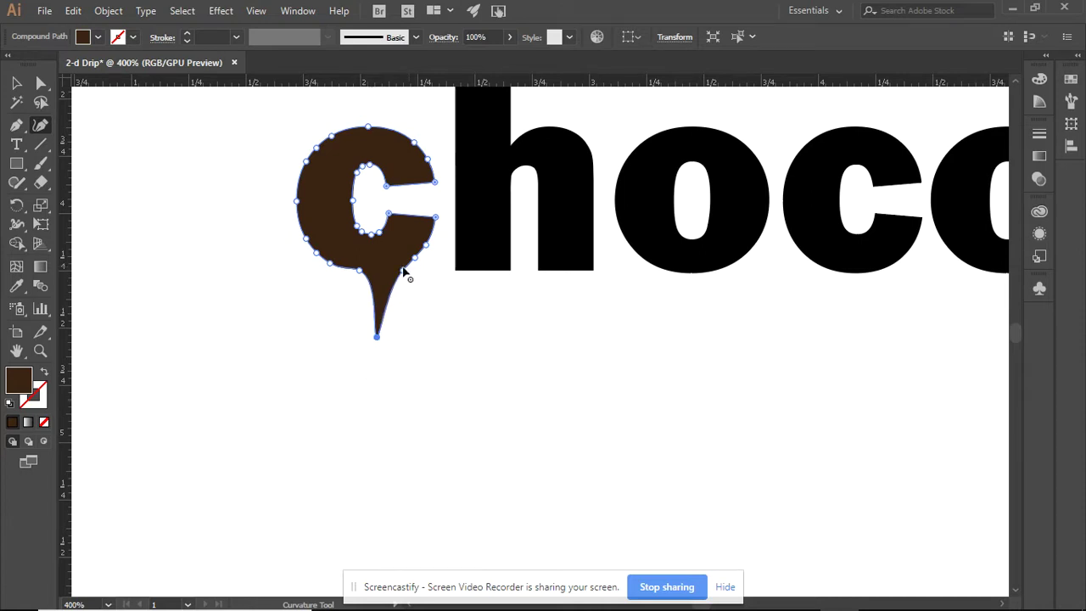
{"action": "left_click_drag", "start_coordinate": [402, 273], "coordinate": [401, 272]}
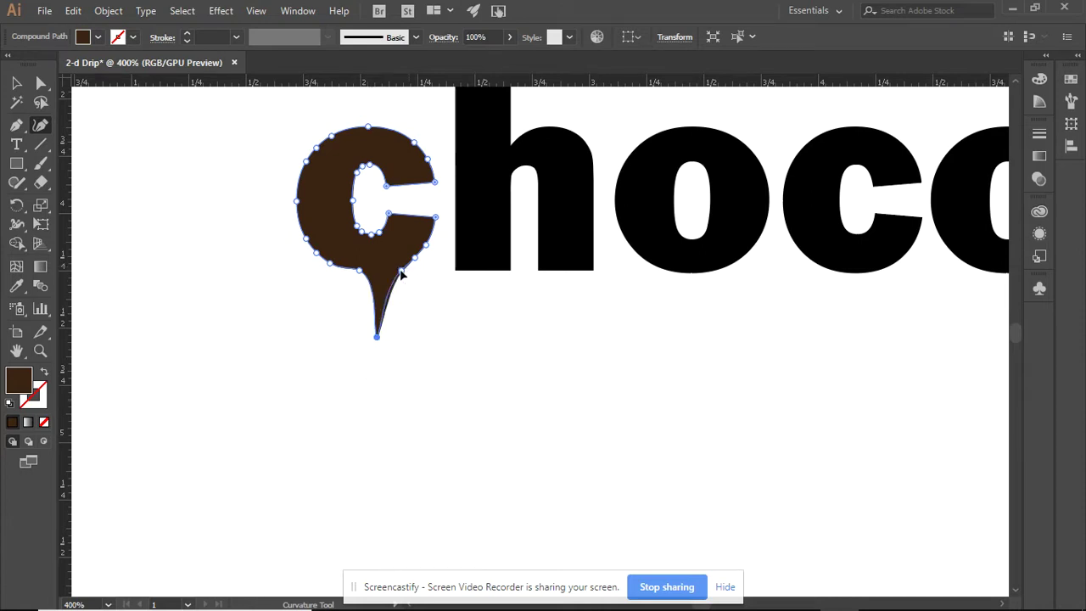
{"action": "left_click", "coordinate": [400, 336]}
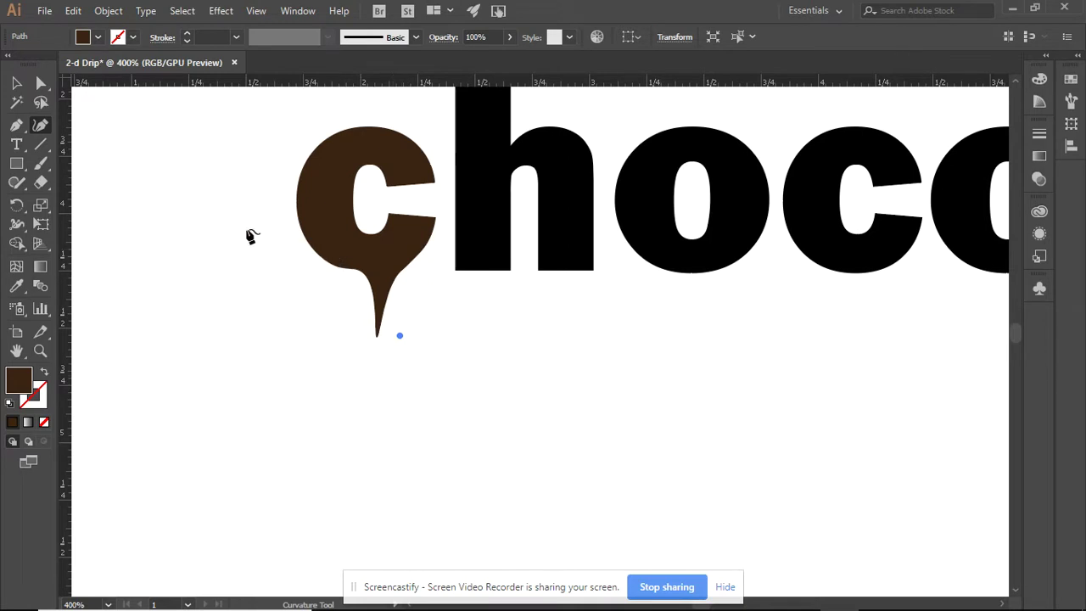
{"action": "key", "text": "v"}
{"action": "left_click", "coordinate": [40, 83]}
Move the drip's anchors left and pull out a curve handle so the drip bulges
{"action": "left_click", "coordinate": [380, 308]}
{"action": "left_click_drag", "start_coordinate": [344, 273], "coordinate": [378, 291]}
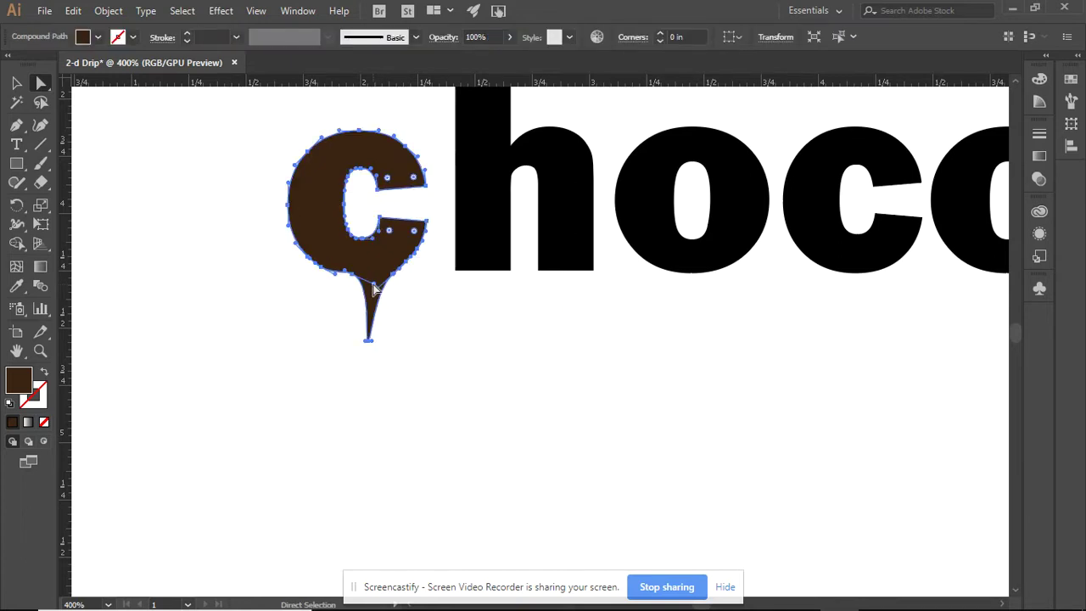
{"action": "scroll", "coordinate": [378, 297], "scroll_direction": "up", "scroll_amount": 2}
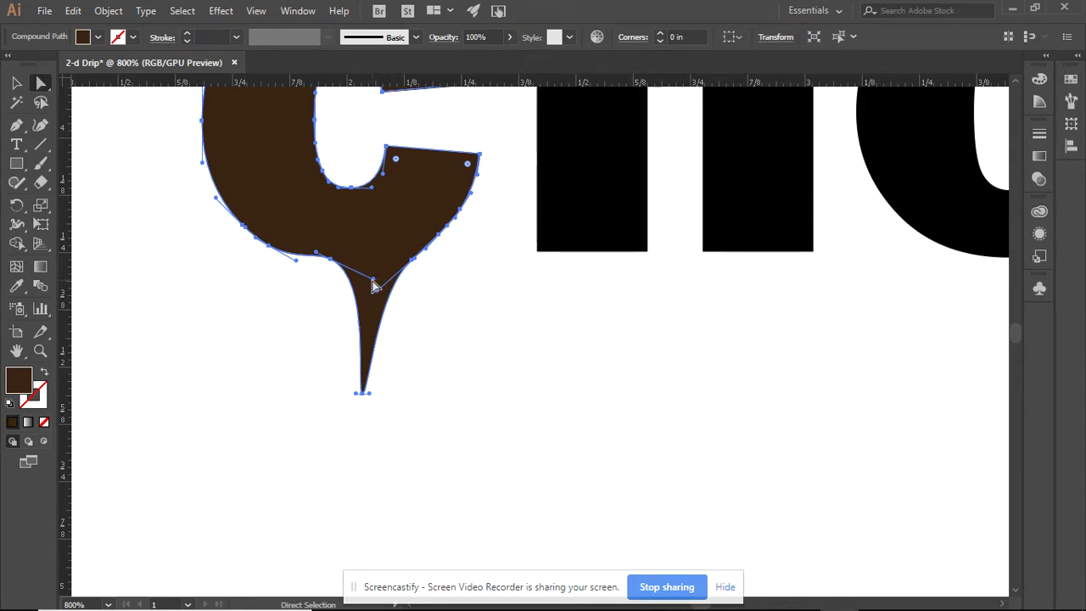
{"action": "left_click_drag", "start_coordinate": [377, 281], "coordinate": [300, 311]}
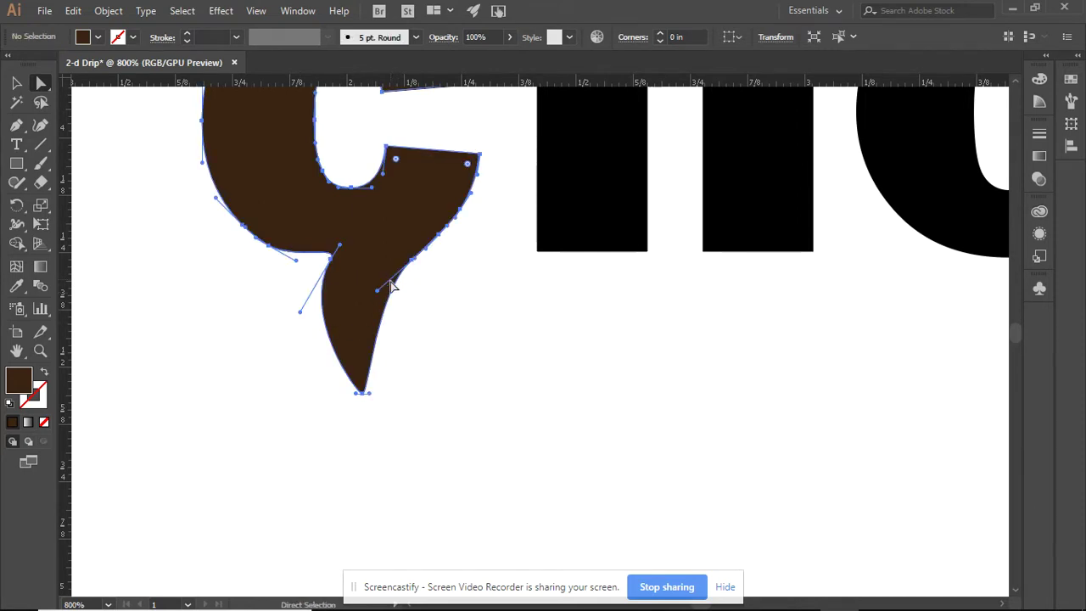
{"action": "left_click", "coordinate": [377, 295]}
{"action": "left_click_drag", "start_coordinate": [377, 295], "coordinate": [402, 257]}
{"action": "left_click", "coordinate": [85, 163]}
Round the drip into a swelling bulb and delete an inner anchor for a tapered left-sweeping tail
{"action": "left_click", "coordinate": [16, 83]}
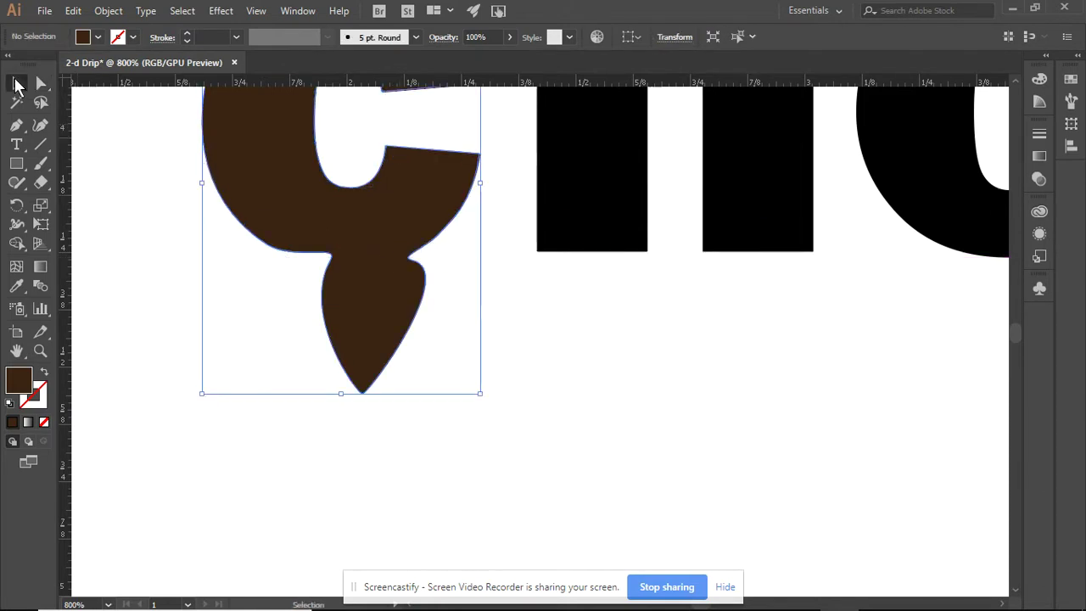
{"action": "left_click", "coordinate": [40, 128]}
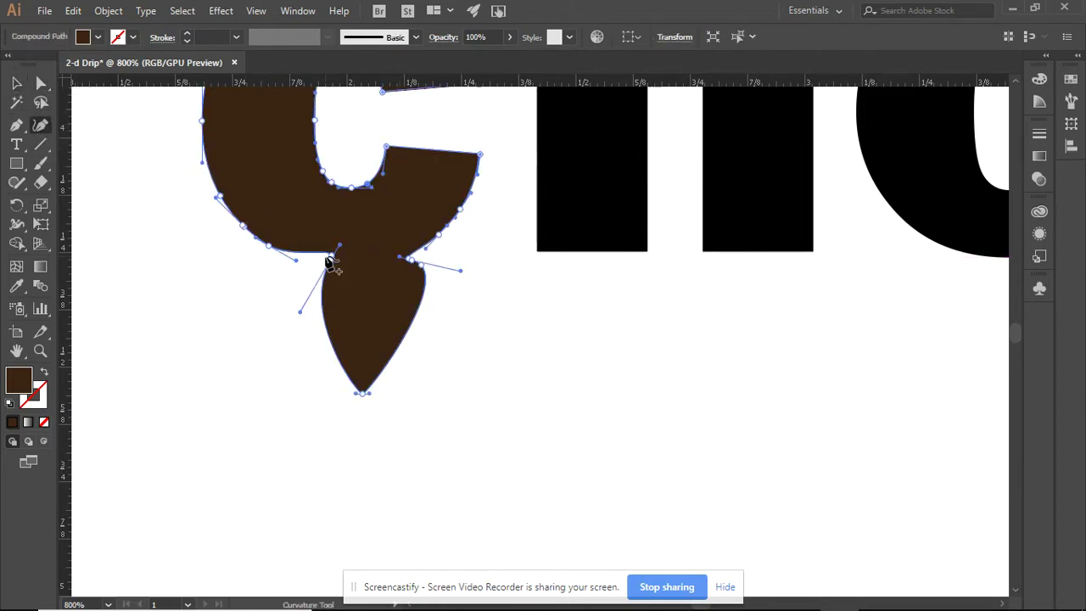
{"action": "left_click_drag", "start_coordinate": [331, 256], "coordinate": [358, 261]}
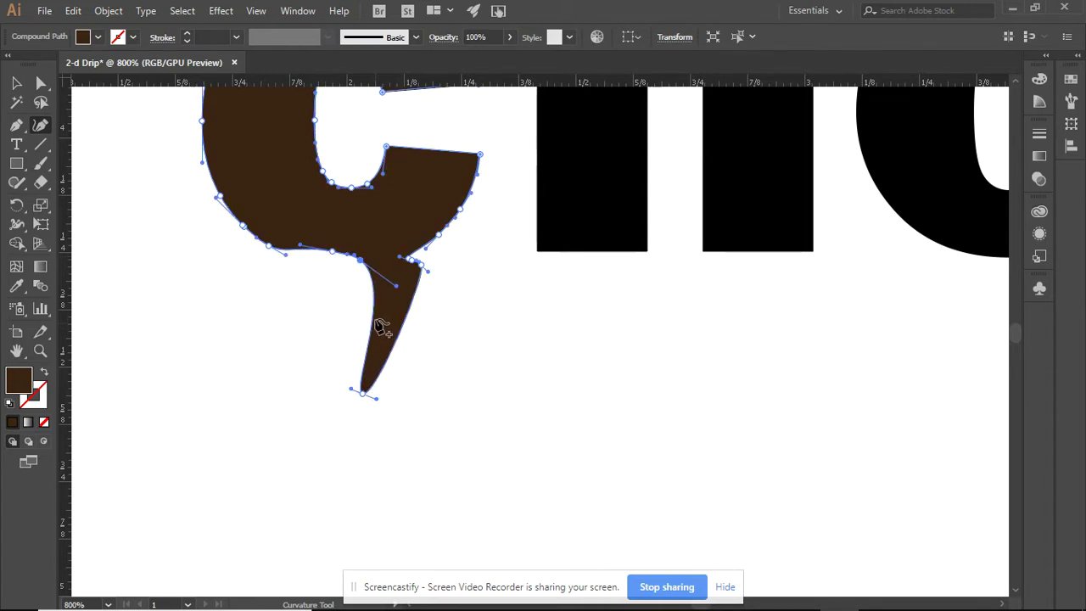
{"action": "left_click", "coordinate": [65, 158], "text": "ctrl"}
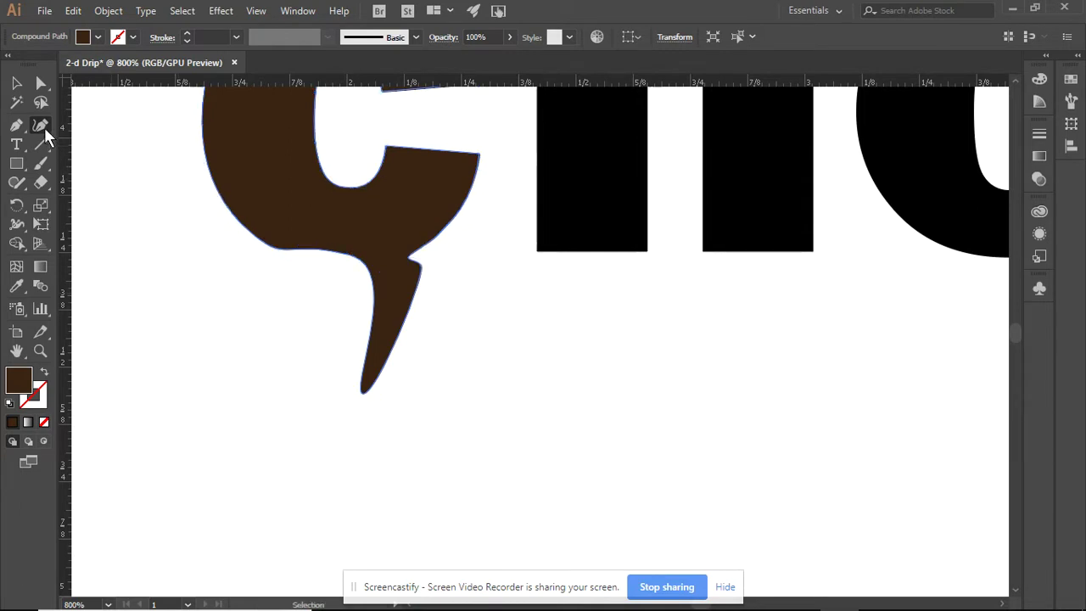
{"action": "left_click", "coordinate": [374, 316]}
{"action": "left_click_drag", "start_coordinate": [373, 318], "coordinate": [321, 318]}
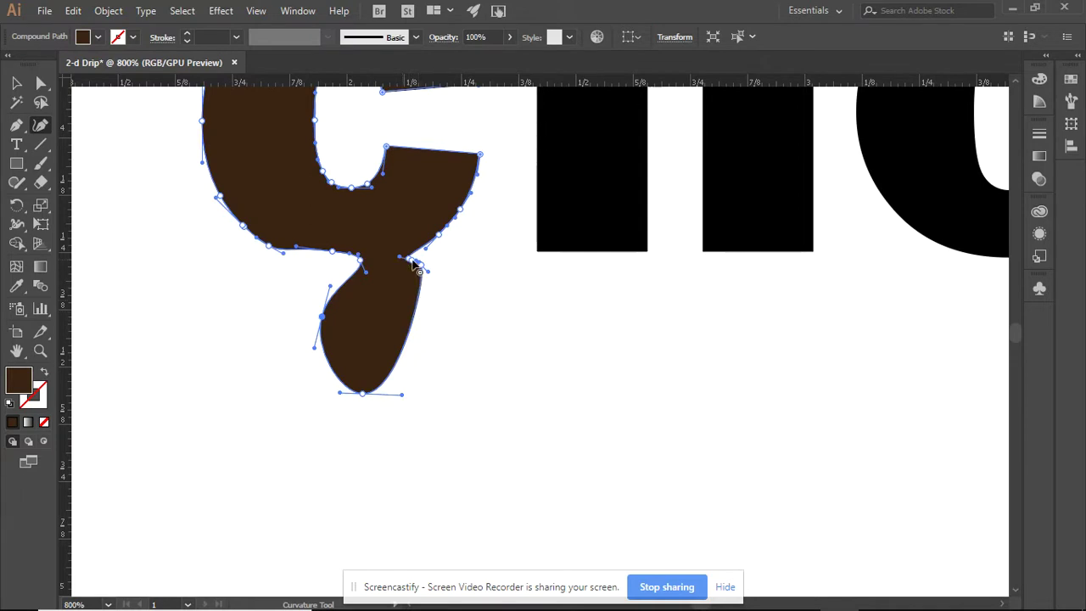
{"action": "left_click_drag", "start_coordinate": [416, 266], "coordinate": [381, 312]}
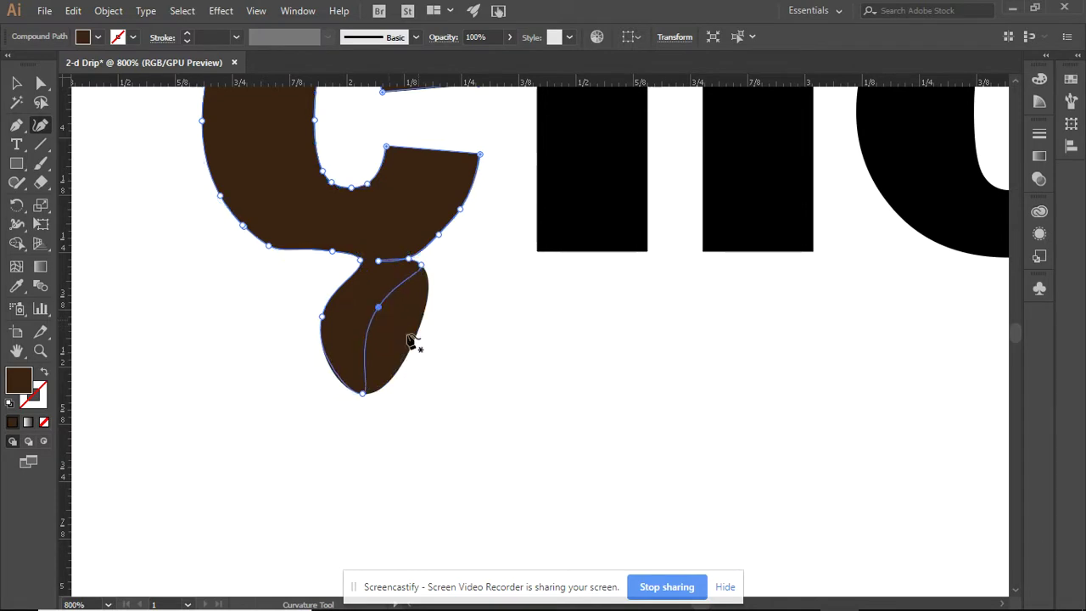
{"action": "key", "text": "Delete"}
{"action": "left_click", "coordinate": [491, 342]}
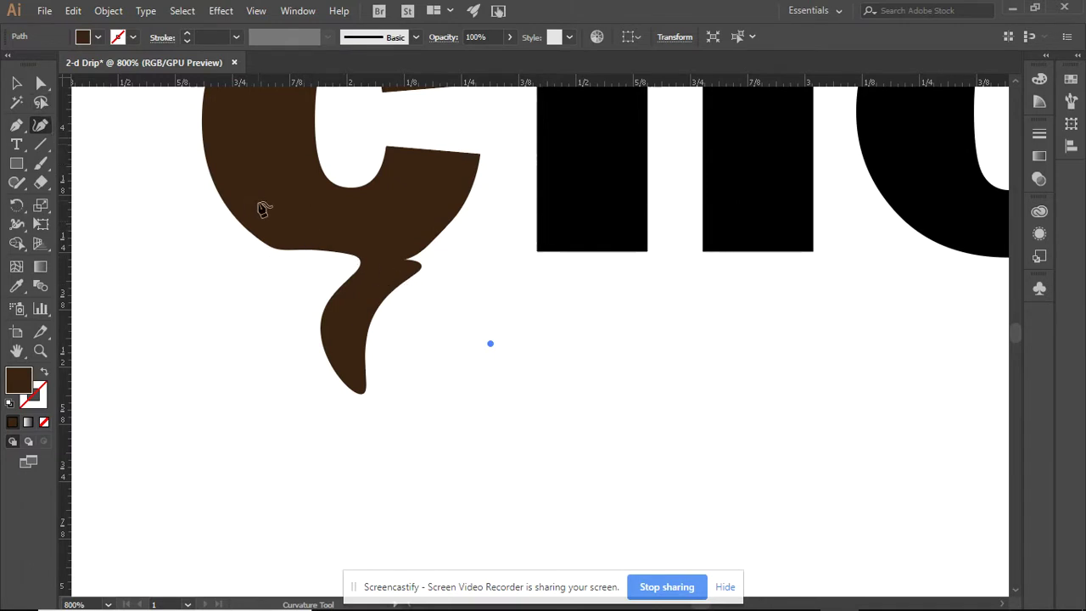
{"action": "left_click", "coordinate": [110, 202], "text": "ctrl"}
{"action": "left_click", "coordinate": [16, 86]}
Add a point on the h's left stem bottom and drag it into a long teardrop drip with a narrow neck
{"action": "left_click", "coordinate": [586, 206]}
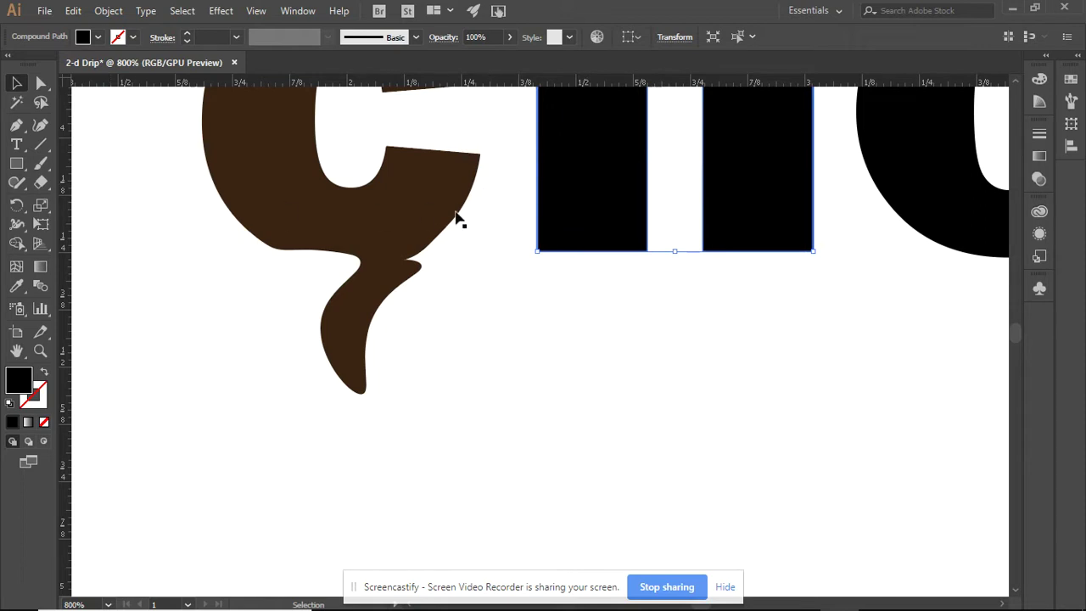
{"action": "key", "text": "shift+grave"}
{"action": "left_click", "coordinate": [41, 125]}
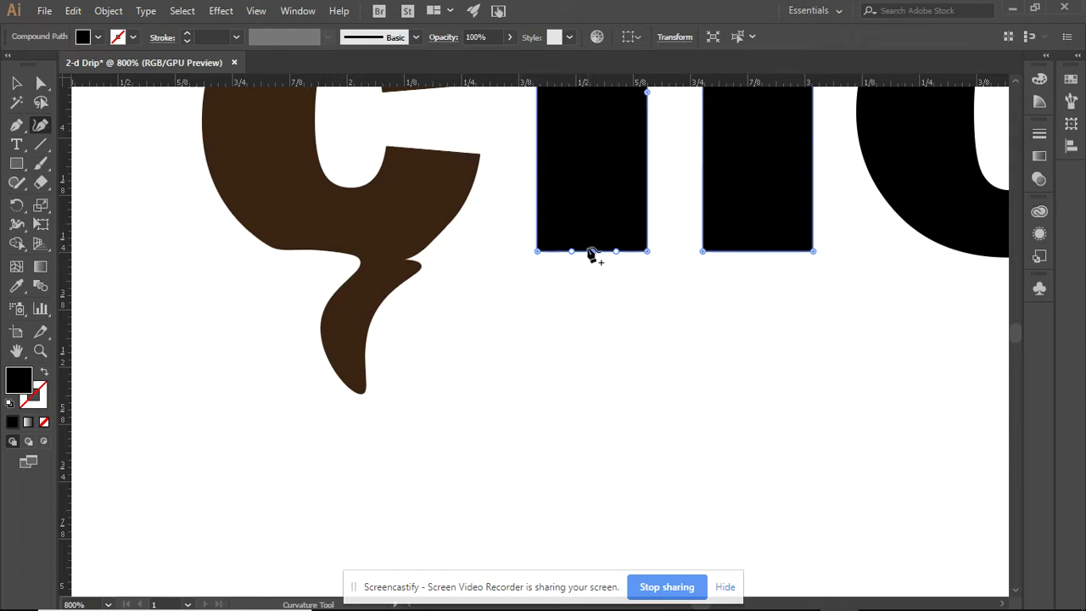
{"action": "left_click", "coordinate": [593, 251]}
{"action": "left_click_drag", "start_coordinate": [594, 253], "coordinate": [593, 309]}
{"action": "left_click_drag", "start_coordinate": [572, 254], "coordinate": [643, 325]}
{"action": "left_click", "coordinate": [599, 281]}
{"action": "left_click", "coordinate": [582, 283]}
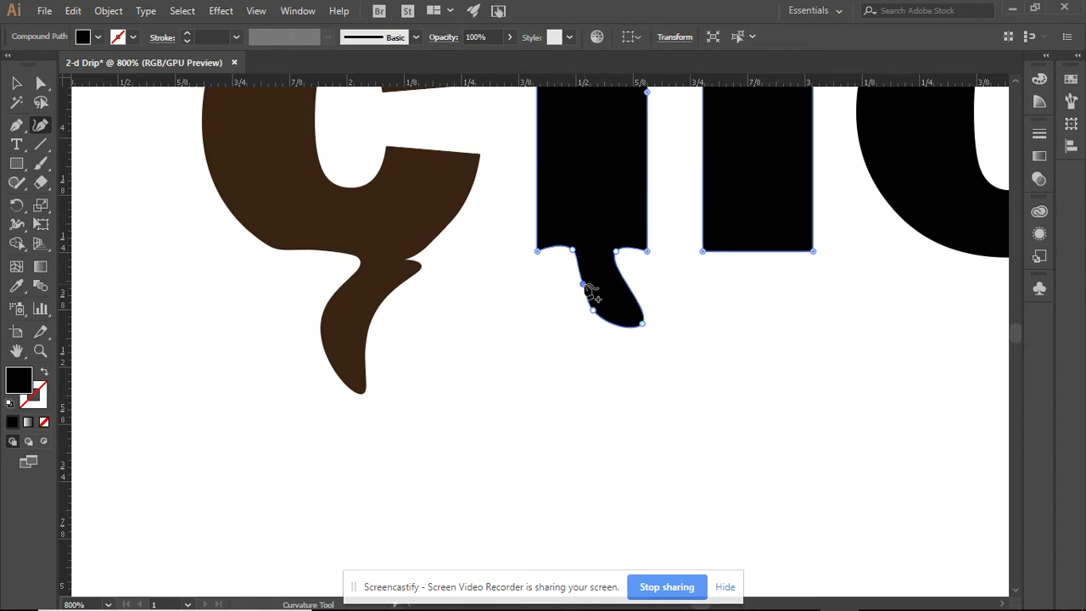
{"action": "left_click_drag", "start_coordinate": [584, 286], "coordinate": [597, 456]}
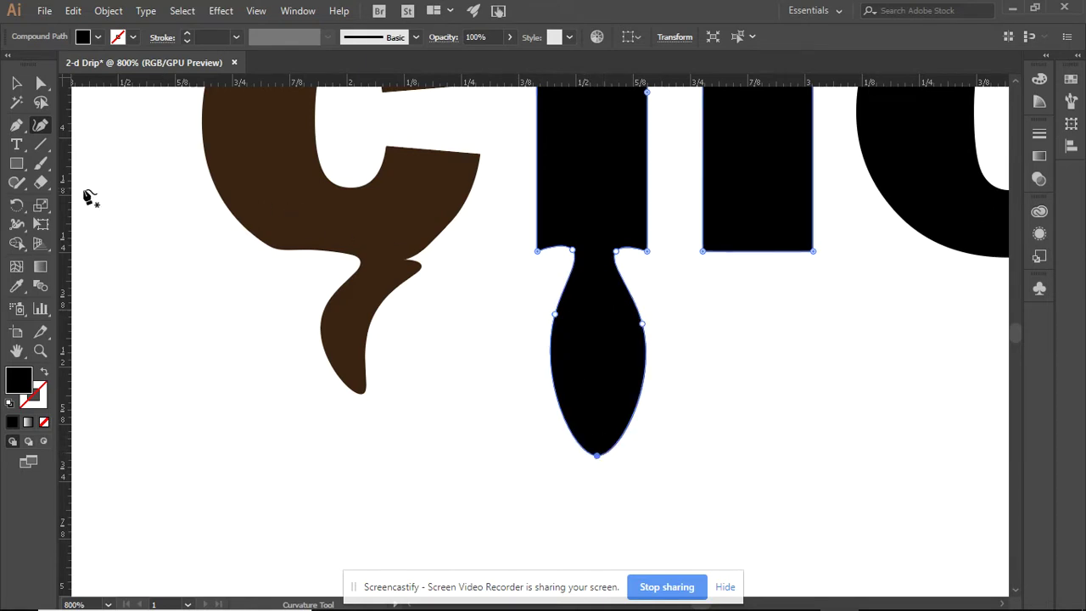
Apply the C=0 M=0 Y=0 K=100 swatch as the h's fill colour
{"action": "key", "text": "ctrl"}
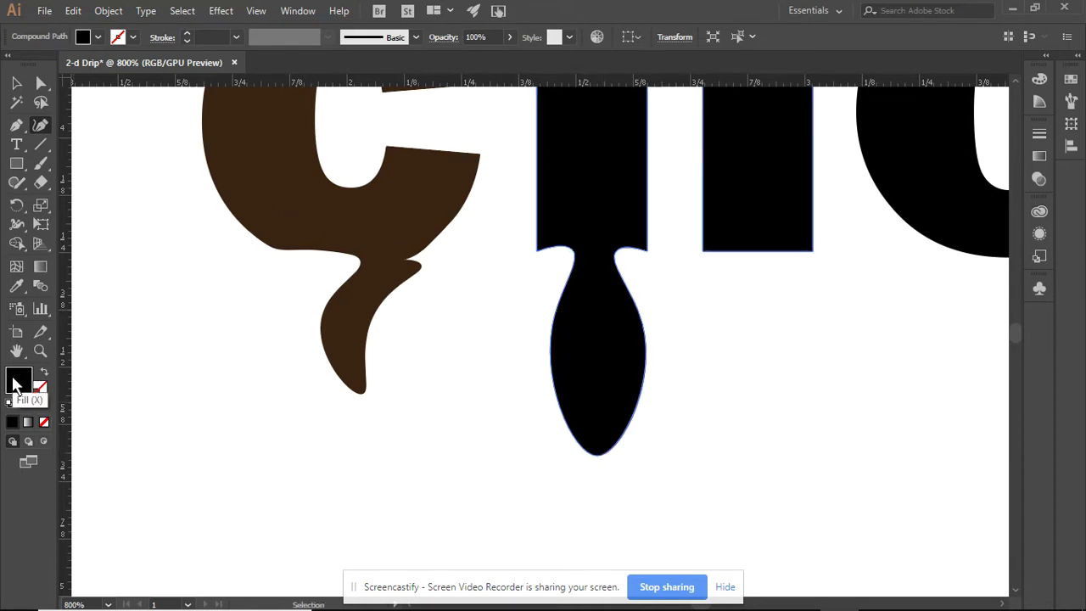
{"action": "double_click", "coordinate": [14, 387]}
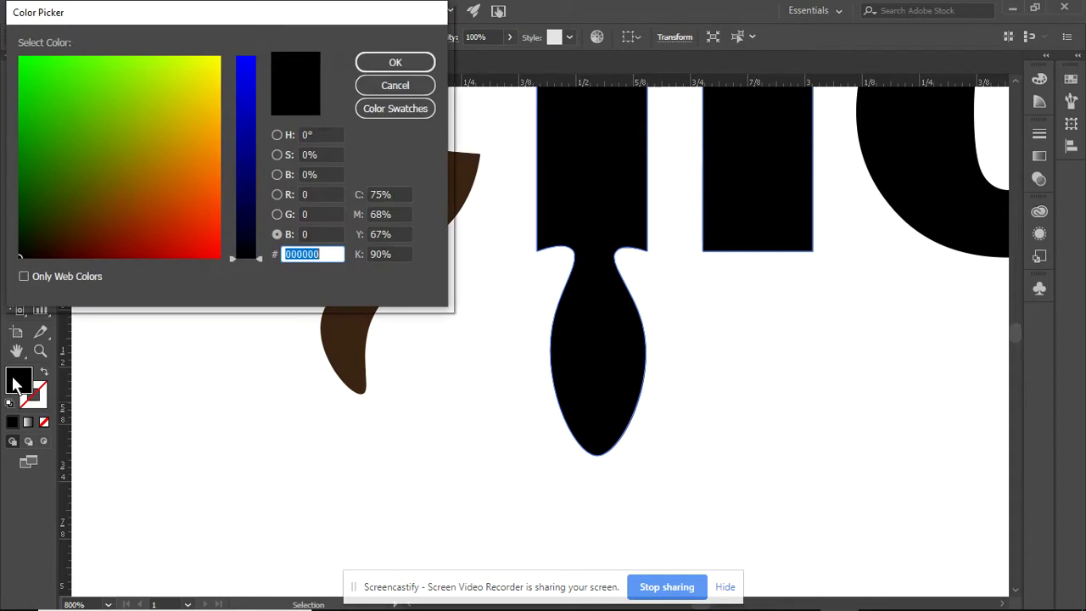
{"action": "left_click", "coordinate": [396, 109]}
{"action": "left_click", "coordinate": [249, 195]}
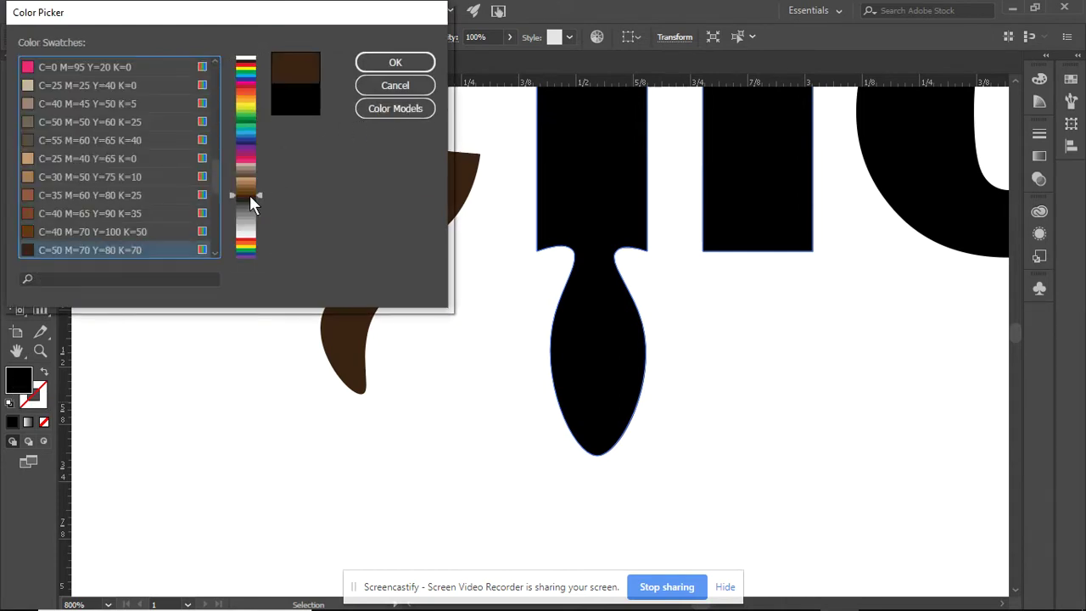
{"action": "left_click", "coordinate": [390, 63]}
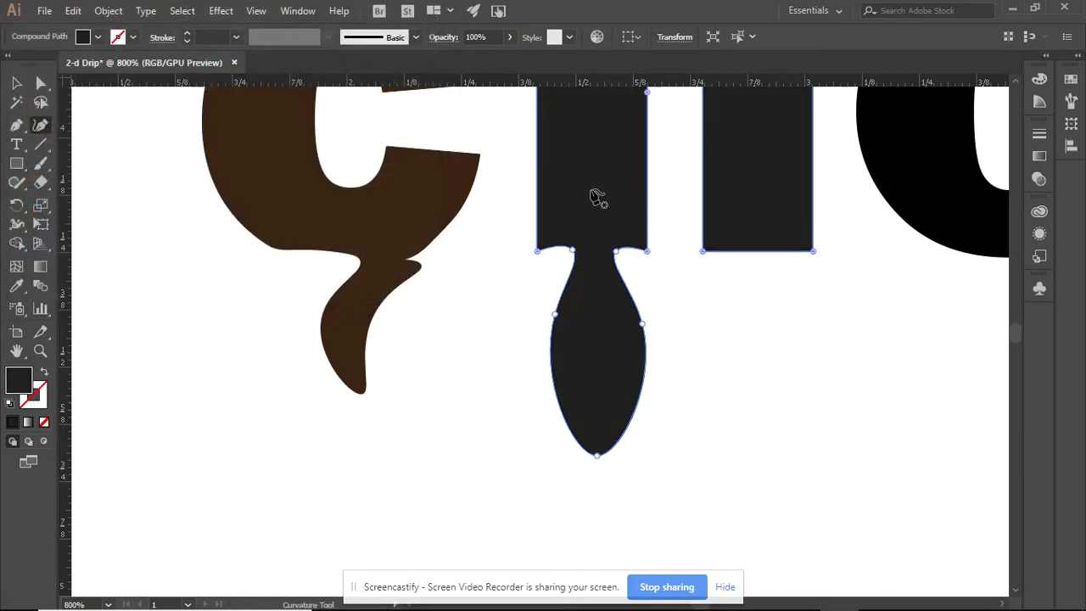
{"action": "right_click", "coordinate": [594, 181]}
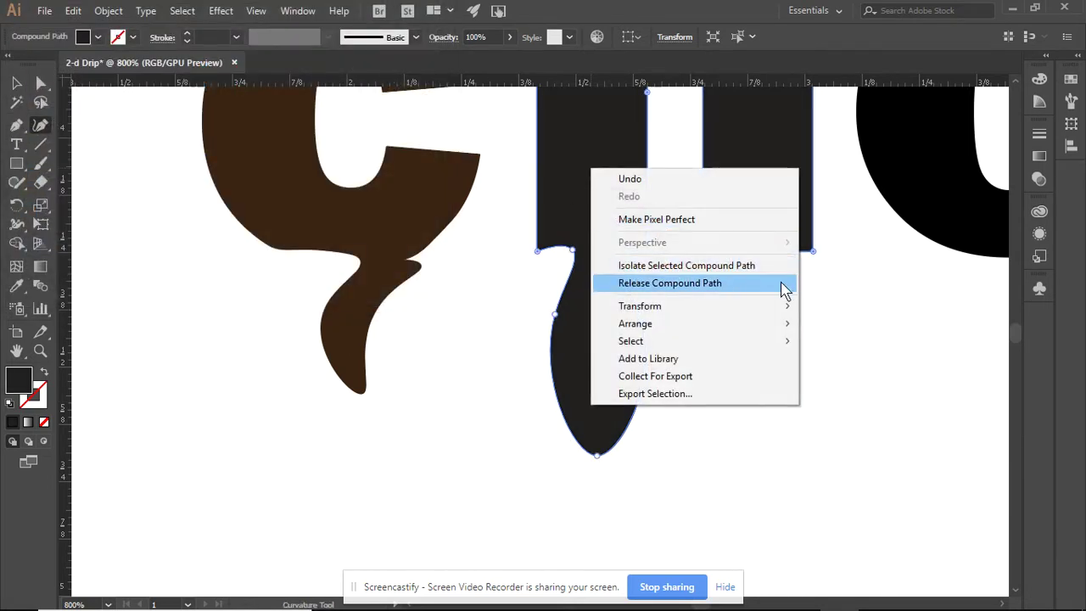
Fill the drip under the h with the dark brown swatch
{"action": "left_click", "coordinate": [17, 83]}
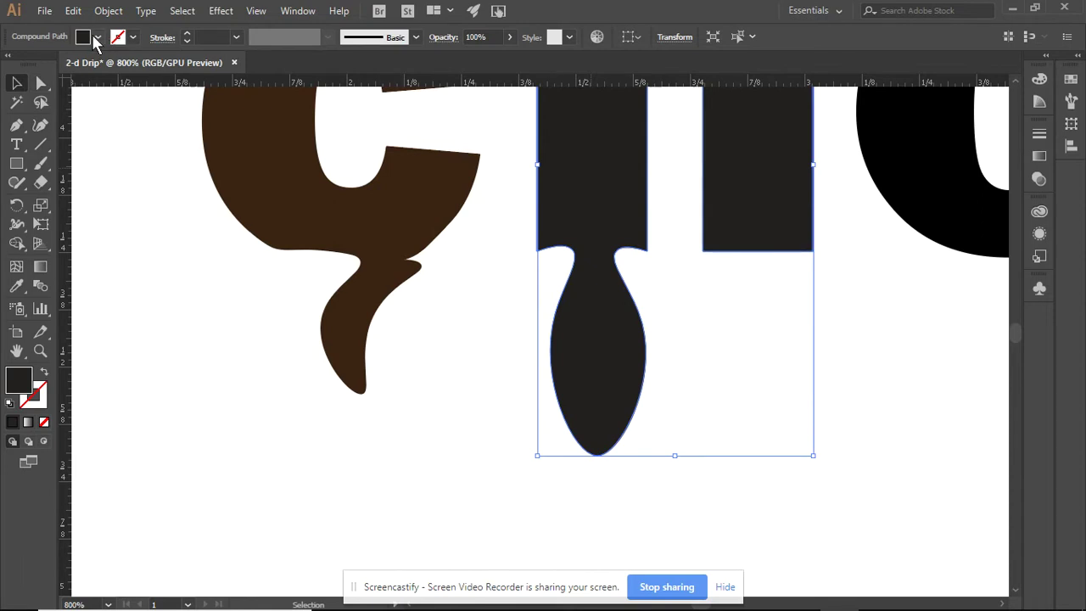
{"action": "left_click", "coordinate": [99, 38]}
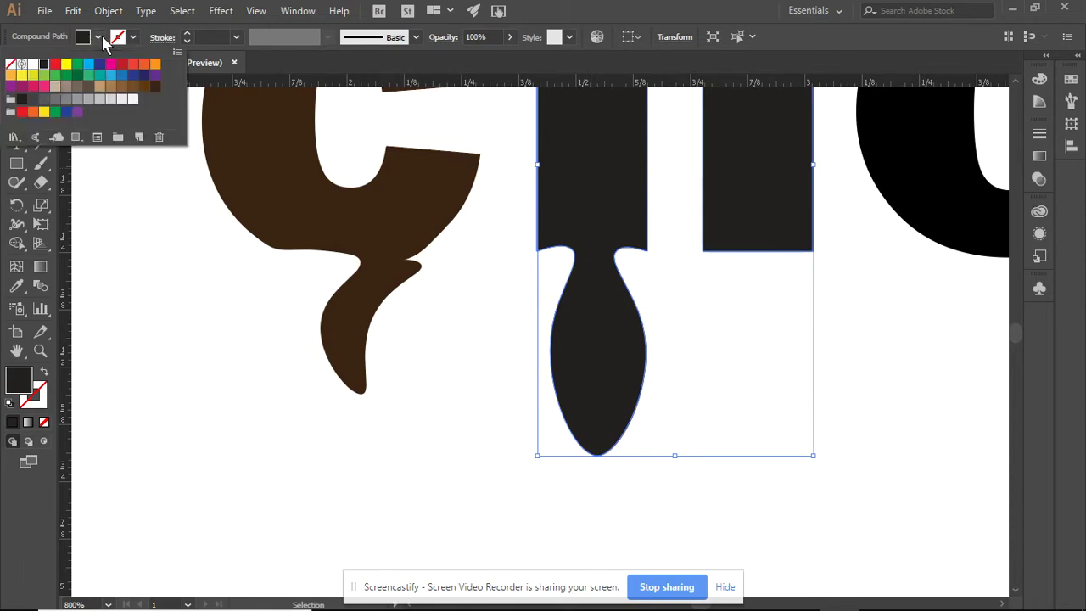
{"action": "left_click", "coordinate": [155, 87]}
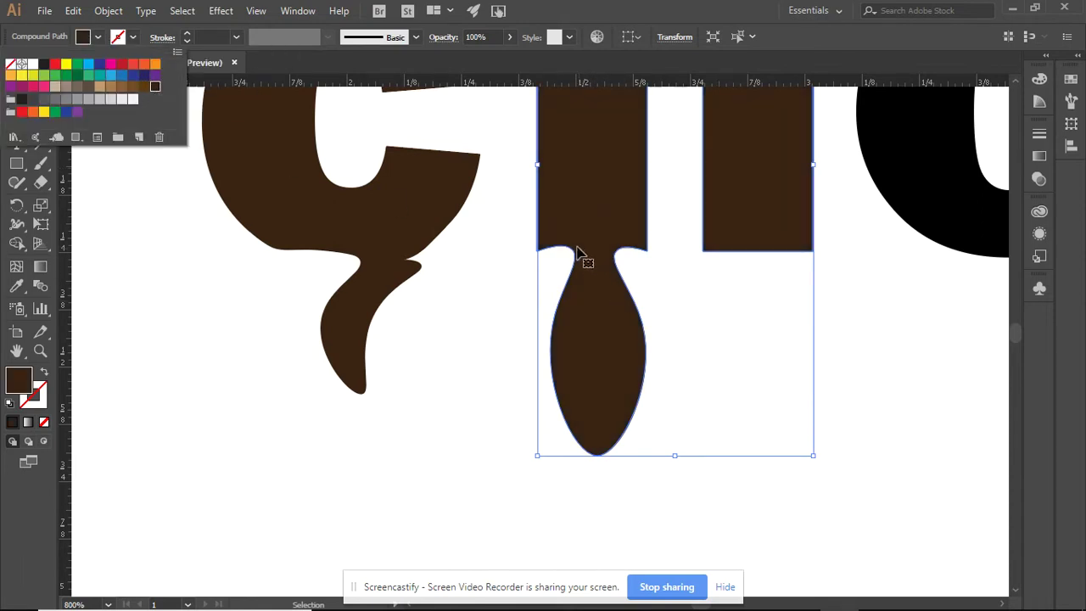
{"action": "left_click", "coordinate": [40, 125]}
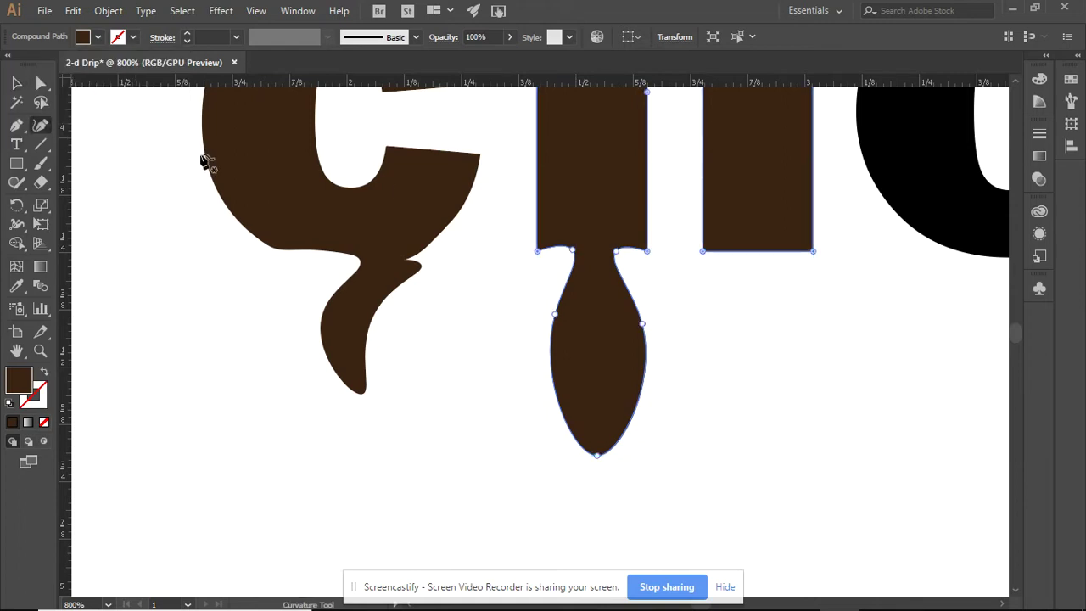
Smooth the left side of the first drip's neck and undo a stray path on the right stem
{"action": "left_click_drag", "start_coordinate": [573, 251], "coordinate": [601, 251]}
{"action": "left_click", "coordinate": [618, 263]}
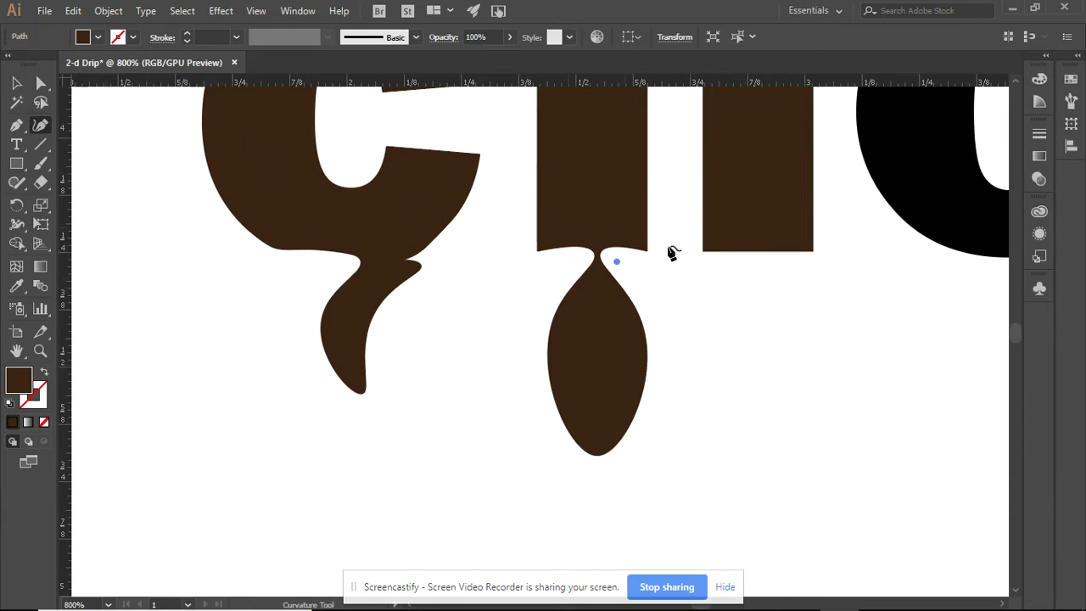
{"action": "left_click", "coordinate": [760, 252]}
{"action": "key", "text": "ctrl+z"}
{"action": "left_click", "coordinate": [763, 254]}
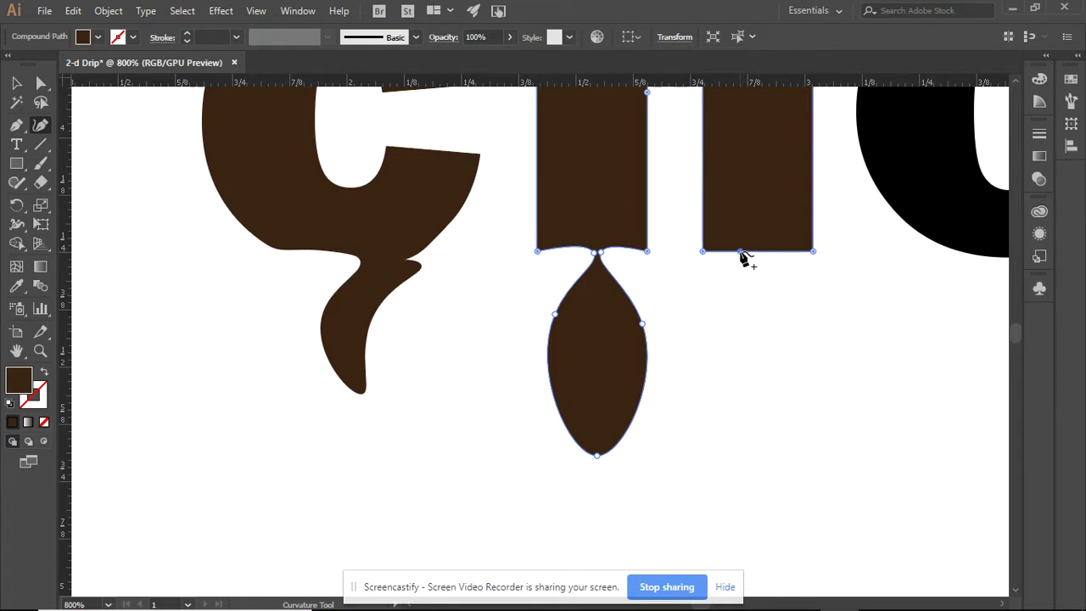
Add two points on the right stem's bottom edge and pull them into a larger teardrop drip
{"action": "left_click", "coordinate": [763, 252]}
{"action": "left_click", "coordinate": [783, 252]}
{"action": "left_click_drag", "start_coordinate": [764, 358], "coordinate": [773, 312]}
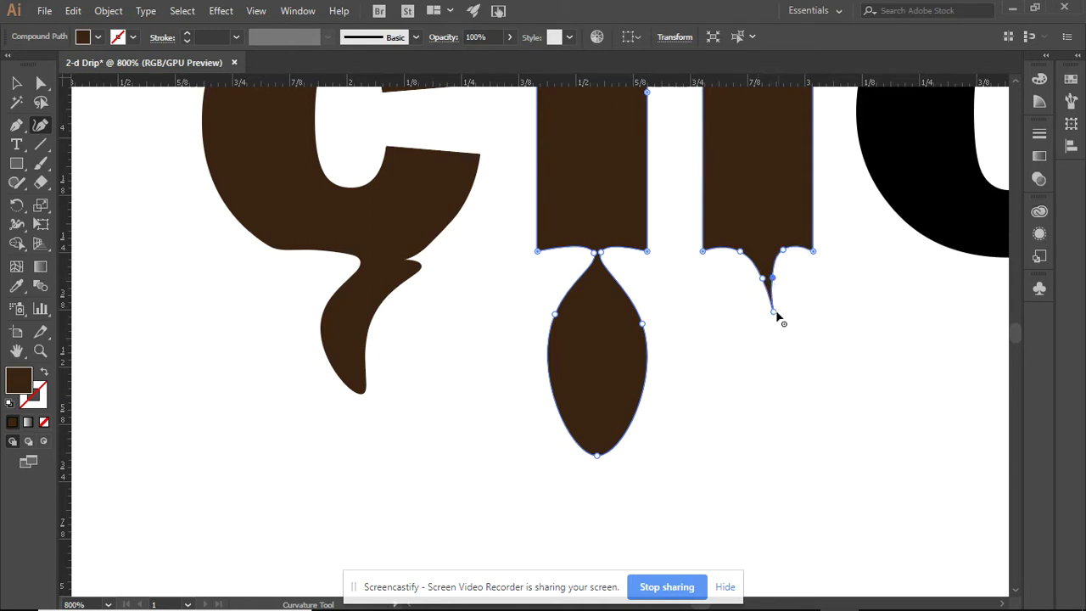
{"action": "left_click_drag", "start_coordinate": [762, 283], "coordinate": [756, 554]}
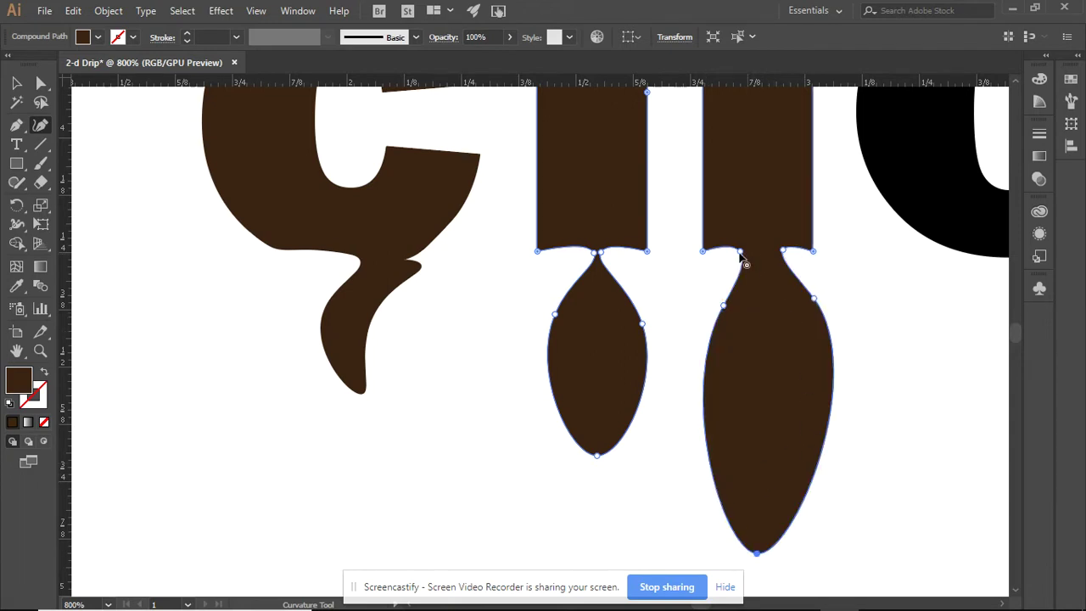
{"action": "left_click_drag", "start_coordinate": [739, 253], "coordinate": [767, 256]}
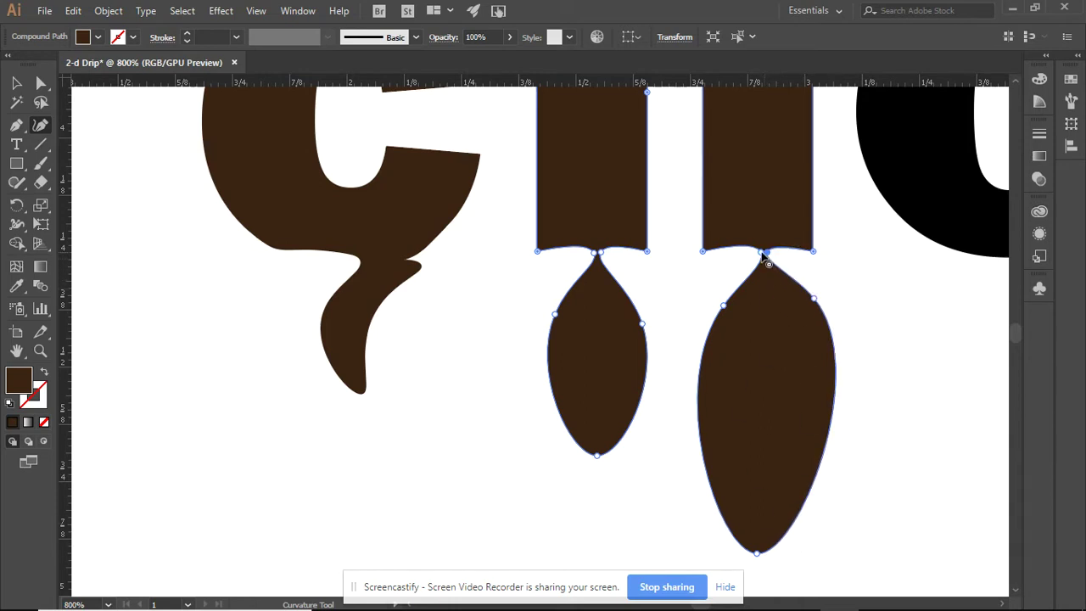
{"action": "left_click_drag", "start_coordinate": [762, 255], "coordinate": [763, 262]}
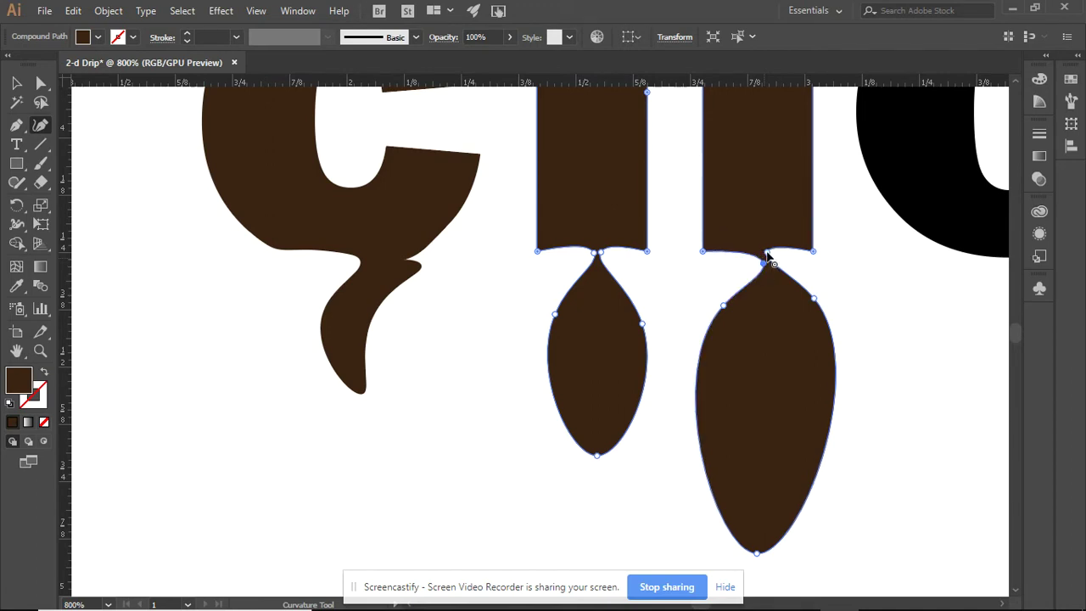
{"action": "left_click", "coordinate": [824, 282]}
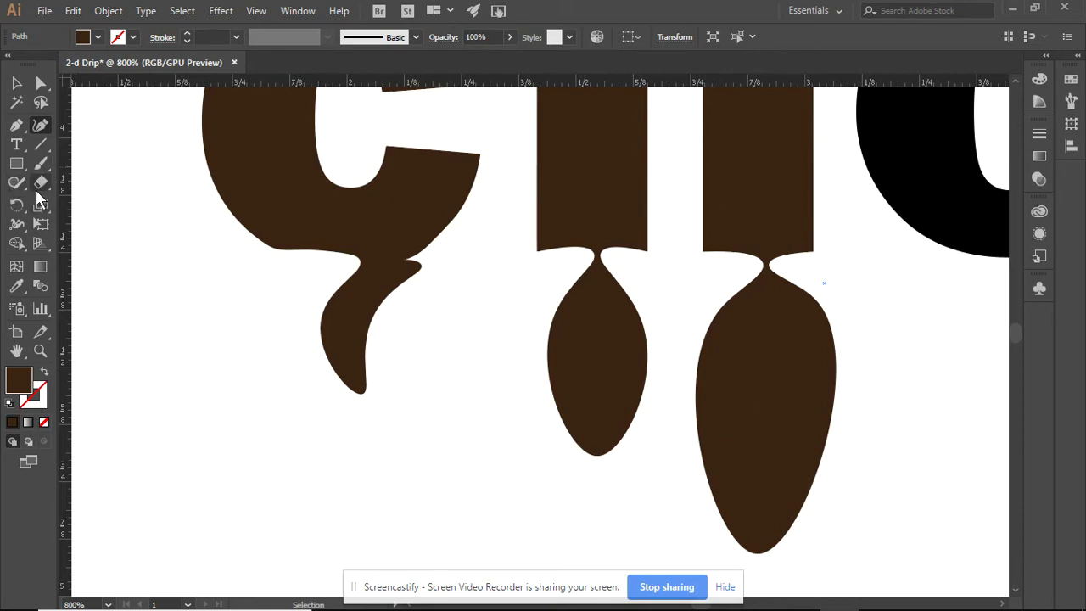
Draw a thin ellipse on the long drip under the h and zoom in on it
{"action": "left_click", "coordinate": [26, 166]}
{"action": "left_click", "coordinate": [88, 202]}
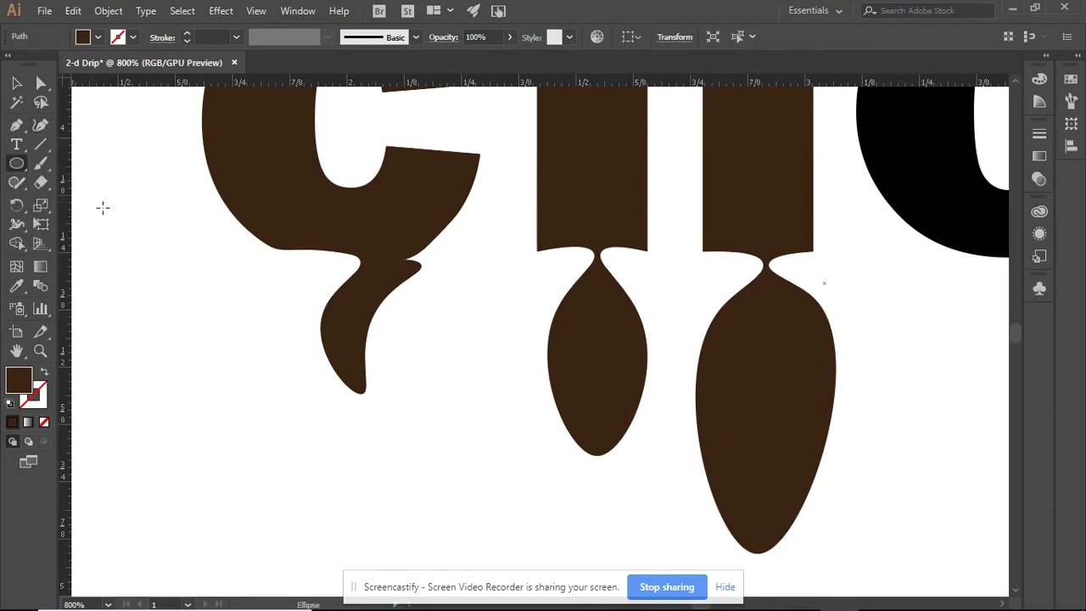
{"action": "left_click_drag", "start_coordinate": [793, 320], "coordinate": [812, 404]}
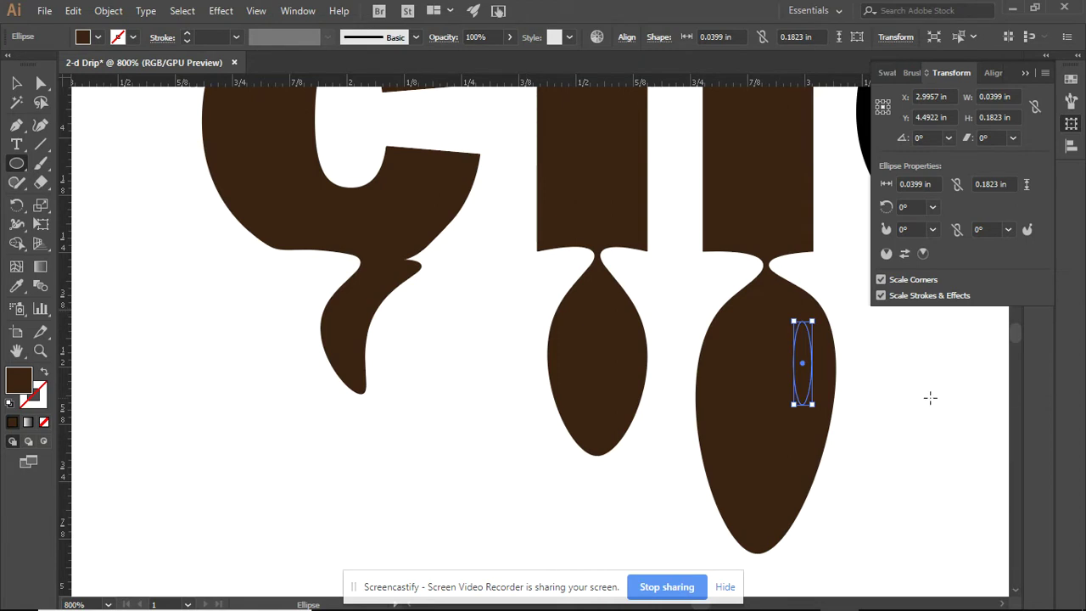
{"action": "key", "text": "ctrl+equal"}
{"action": "key", "text": "ctrl+equal"}
{"action": "key", "text": "ctrl+equal"}
Reshape the ellipse into a thin crescent with the Curvature tool, then drag it into place
{"action": "left_click", "coordinate": [40, 125]}
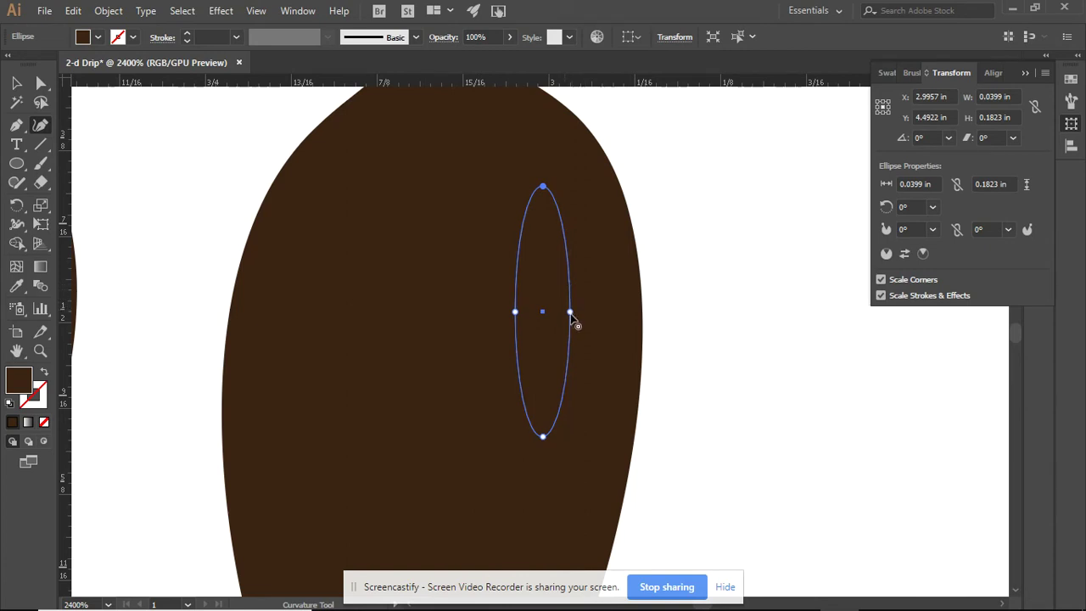
{"action": "left_click_drag", "start_coordinate": [571, 314], "coordinate": [538, 316]}
{"action": "key", "text": "ctrl+z"}
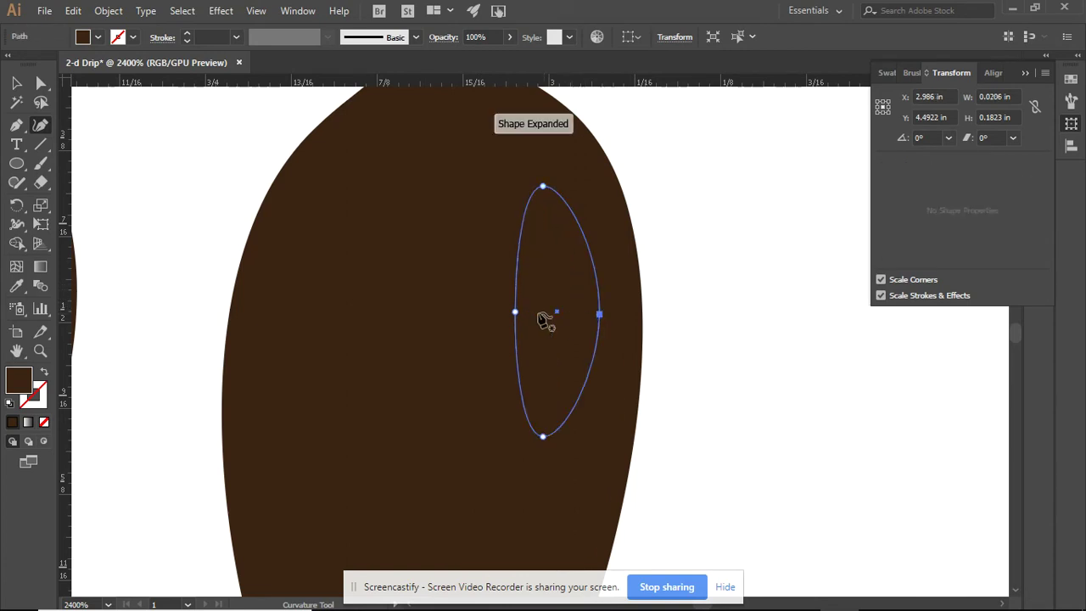
{"action": "key", "text": "ctrl+z"}
{"action": "left_click_drag", "start_coordinate": [516, 314], "coordinate": [572, 313]}
{"action": "key", "text": "v"}
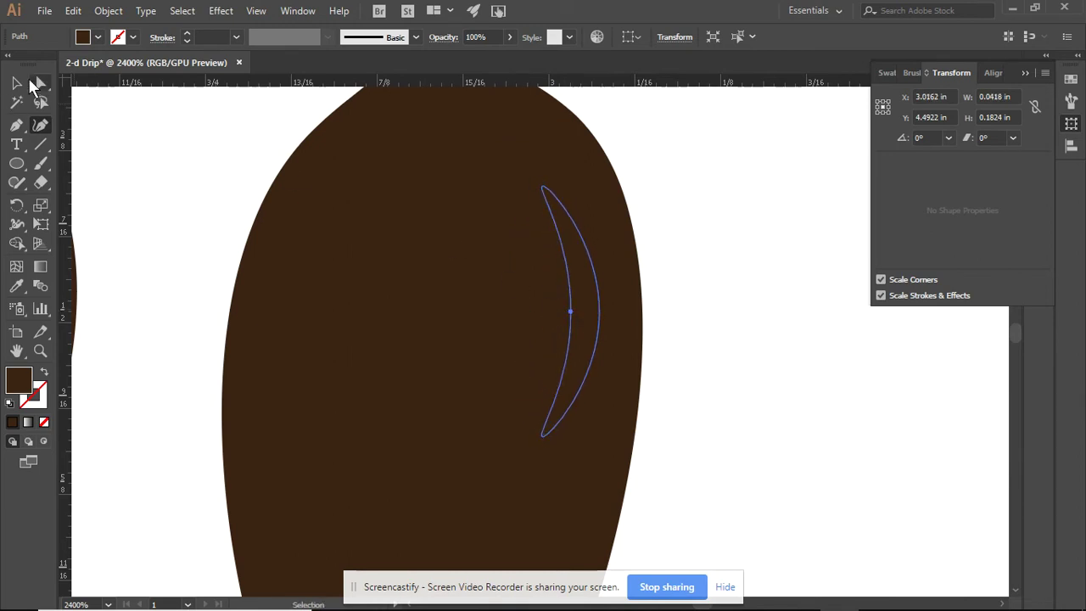
{"action": "left_click", "coordinate": [16, 83]}
{"action": "left_click_drag", "start_coordinate": [583, 321], "coordinate": [606, 262]}
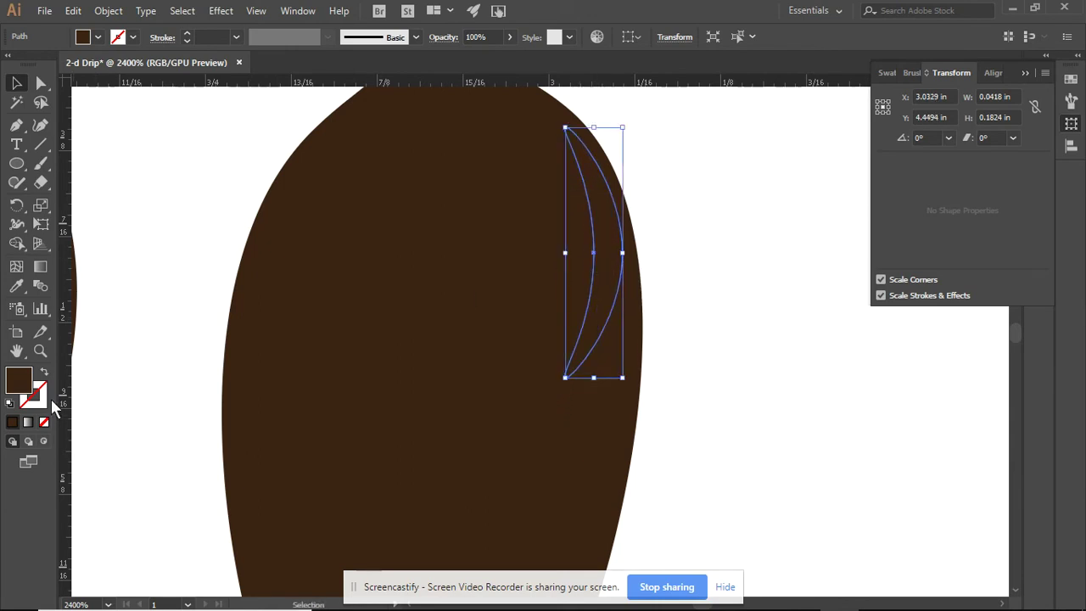
Fill the crescent on the long drip under the h with white as a highlight
{"action": "double_click", "coordinate": [20, 380]}
{"action": "left_click", "coordinate": [396, 109]}
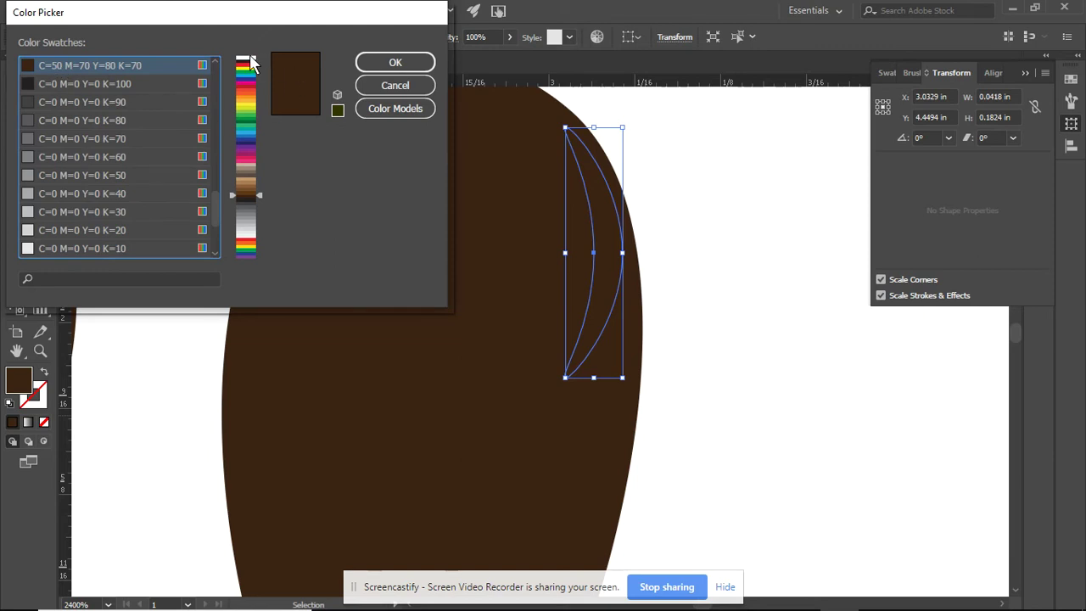
{"action": "left_click", "coordinate": [248, 59]}
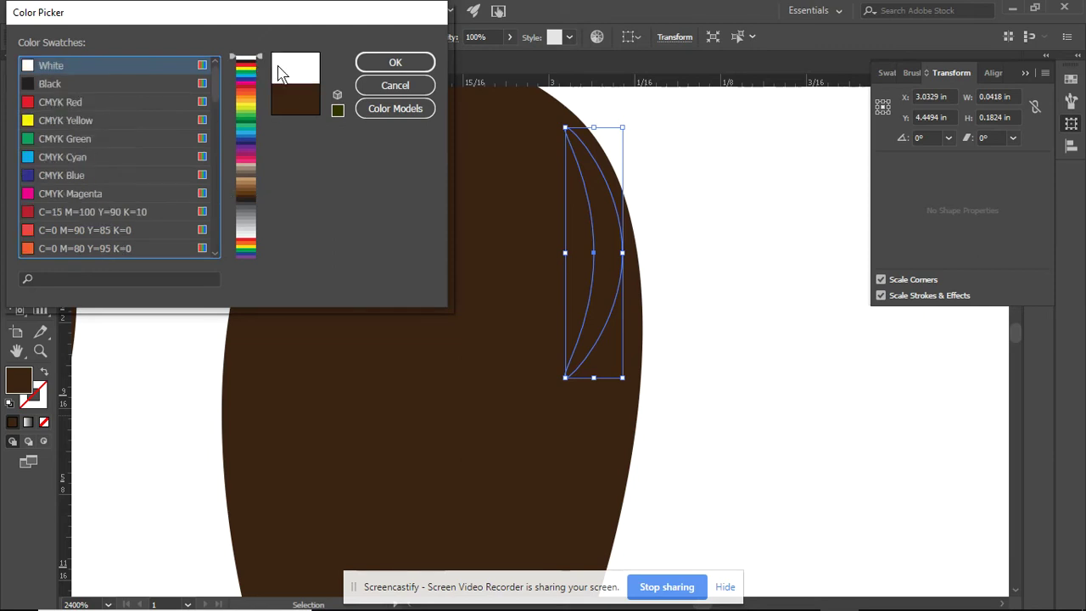
{"action": "left_click", "coordinate": [394, 63]}
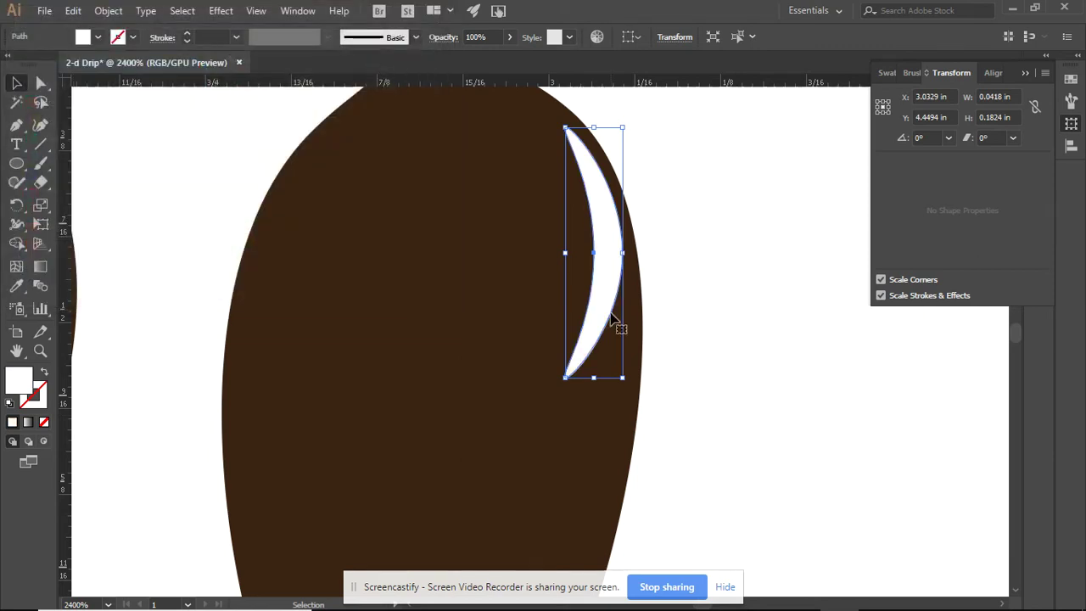
{"action": "scroll", "coordinate": [681, 379], "scroll_direction": "down", "scroll_amount": 2}
{"action": "scroll", "coordinate": [681, 378], "scroll_direction": "down", "scroll_amount": 3}
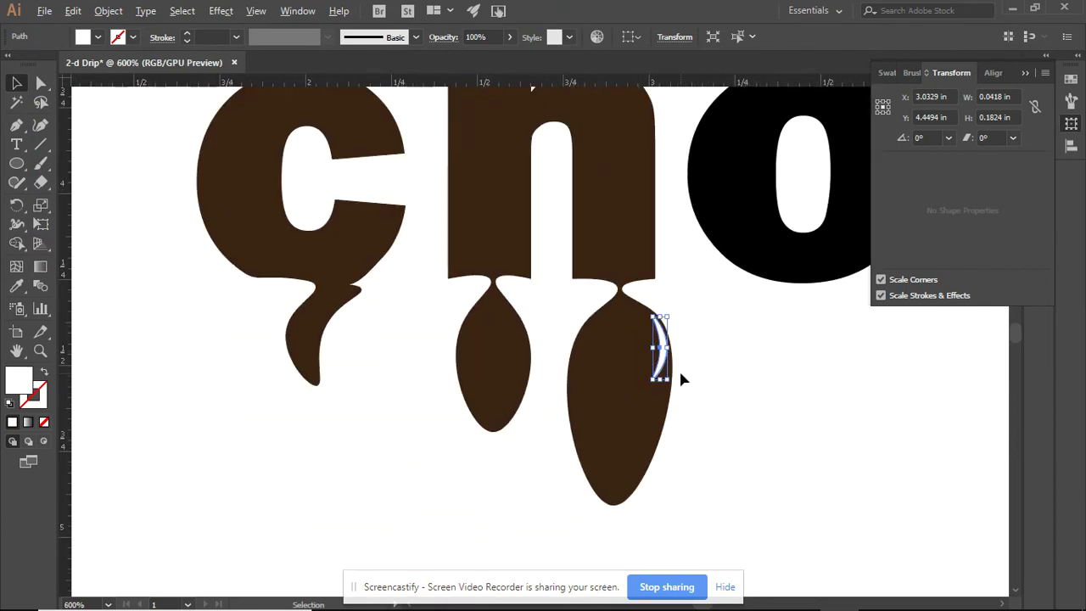
{"action": "left_click", "coordinate": [274, 509]}
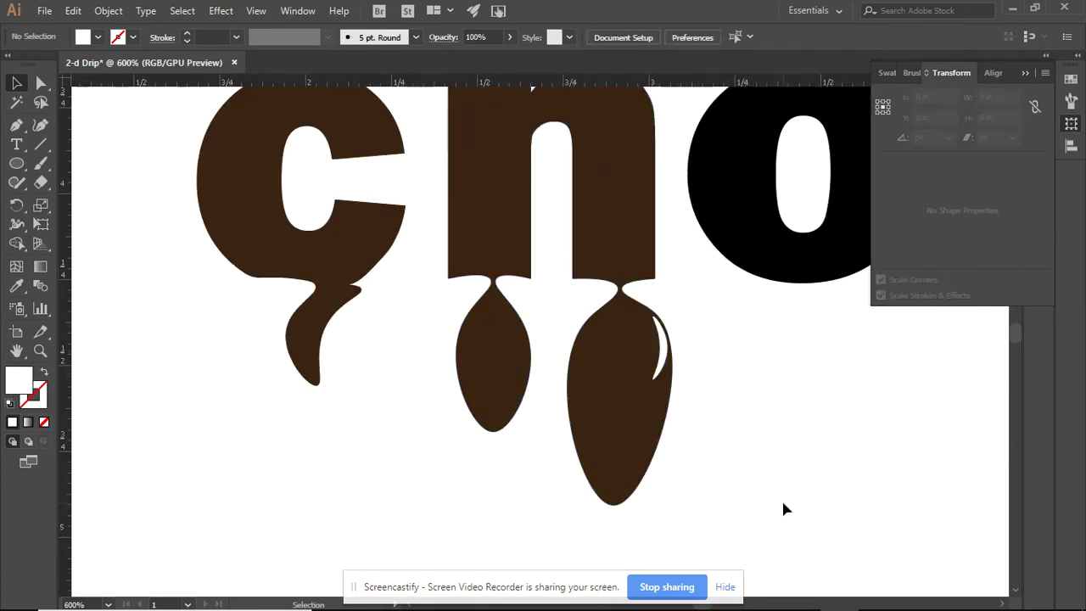